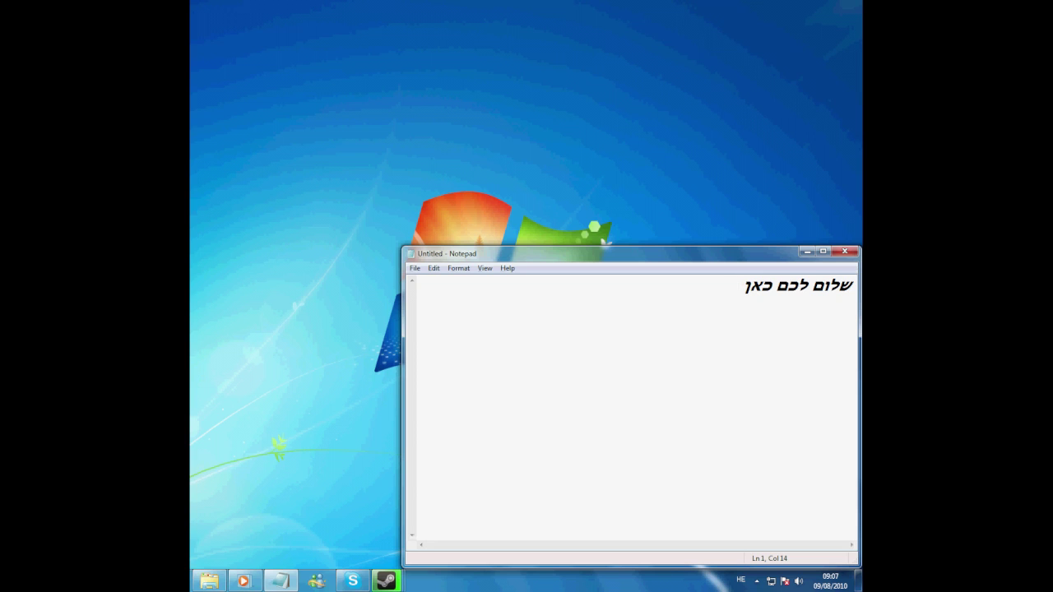
# Complete the Hebrew greeting line with the presenter's nickname and a period, and begin a new line.
pyautogui.hotkey('alt', 'shift')
pyautogui.write('mIRANDA')
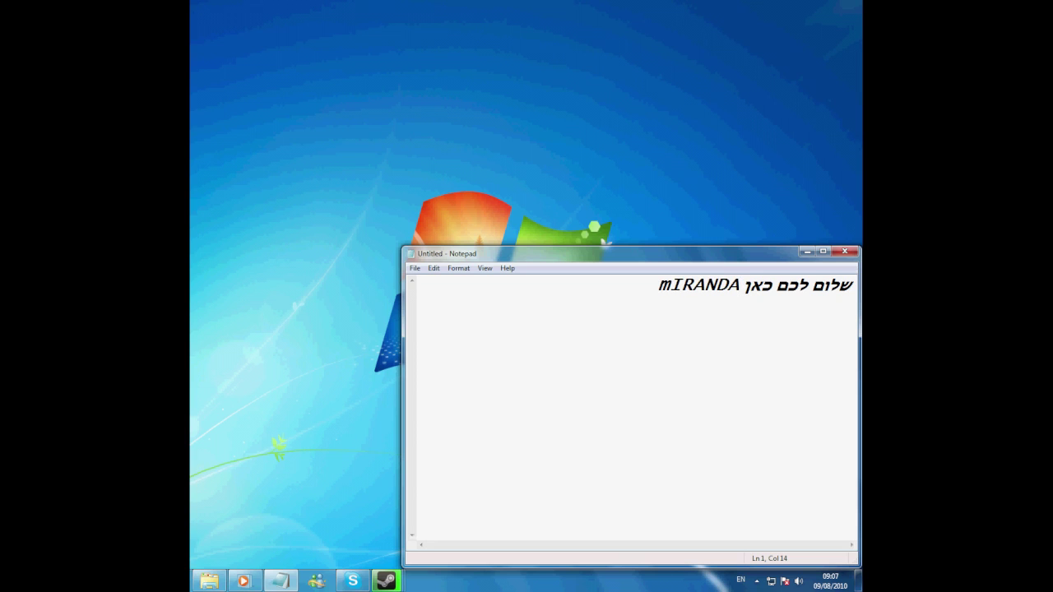
pyautogui.write('.')
pyautogui.press('Return')
# Write the second line as "אנחנו היום נלמד איך משנים את תמונת הפתיחה של CoD:MW2 למה שנרצה :)".
pyautogui.hotkey('alt', 'shift')
pyautogui.write('אנחנו היום')
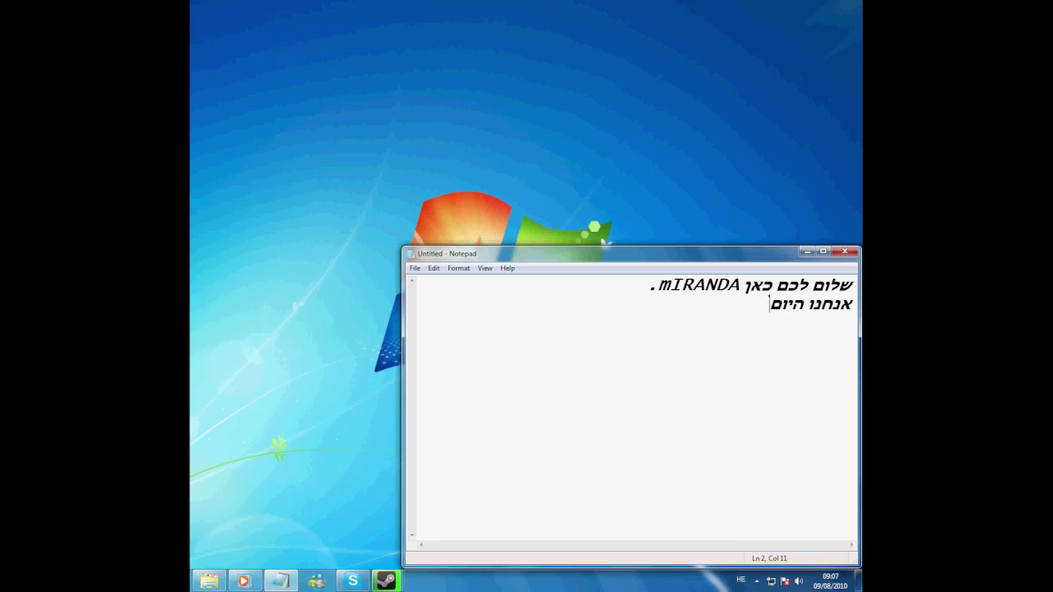
pyautogui.write(' נלמד איך משנים א')
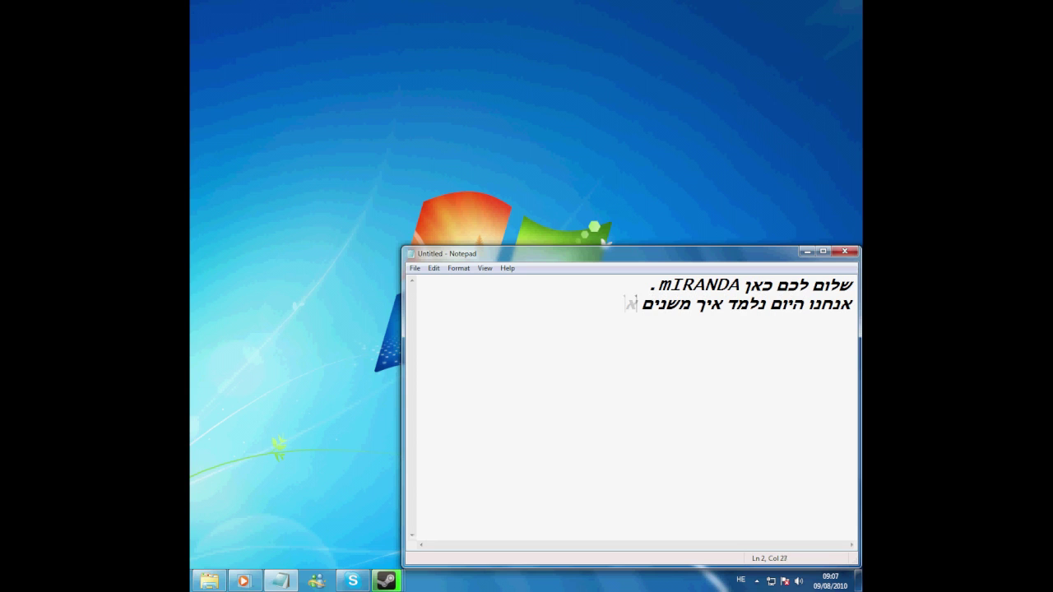
pyautogui.write('ת תמונת ה')
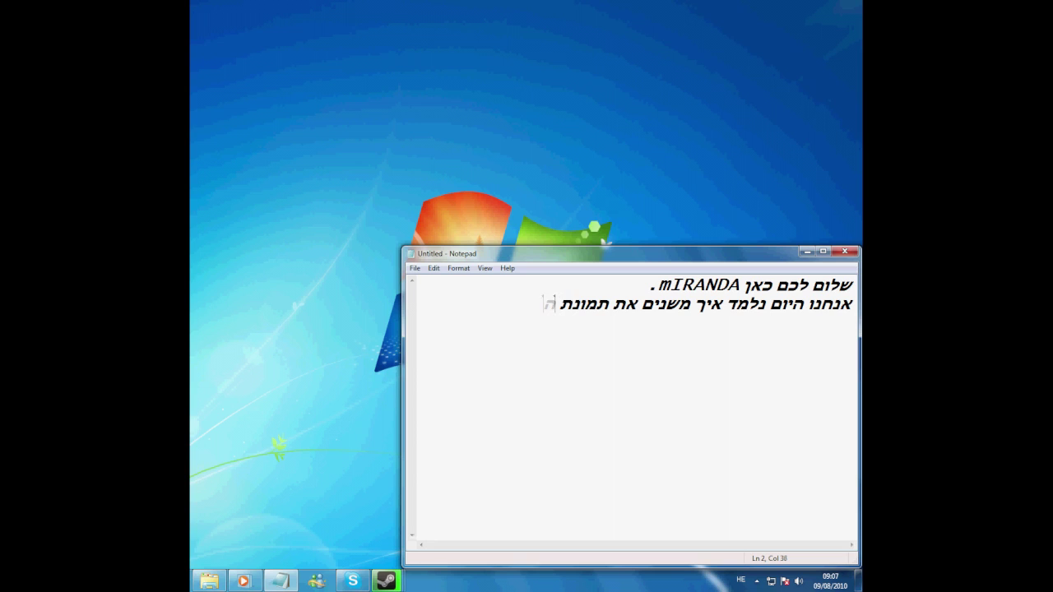
pyautogui.write('פתיחה של')
pyautogui.hotkey('alt', 'shift')
pyautogui.write('CoF:M')
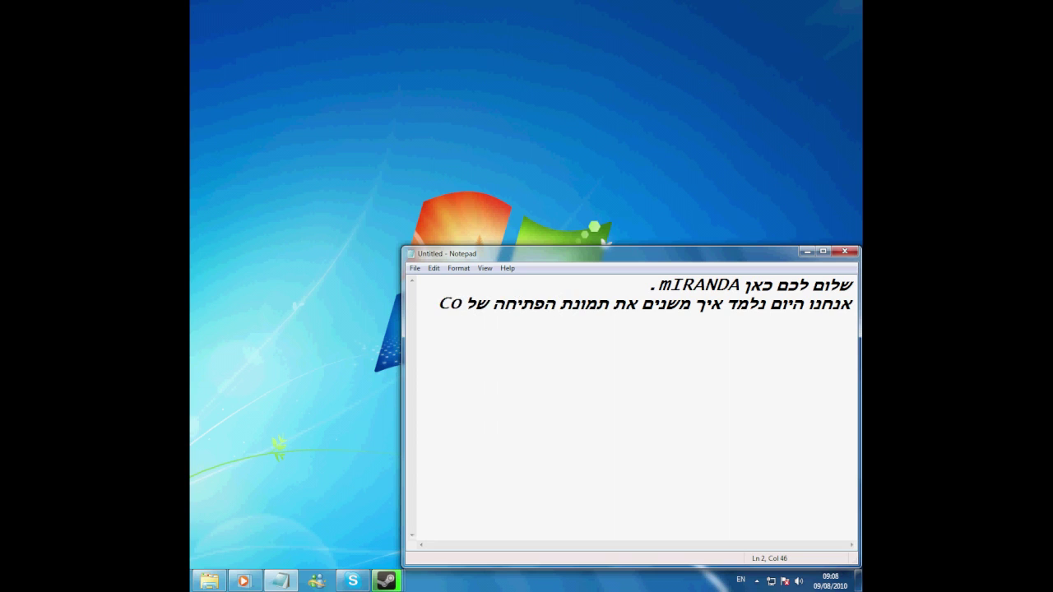
pyautogui.press('BackSpace')
pyautogui.press('BackSpace')
pyautogui.press('BackSpace')
pyautogui.write('D:MW2')
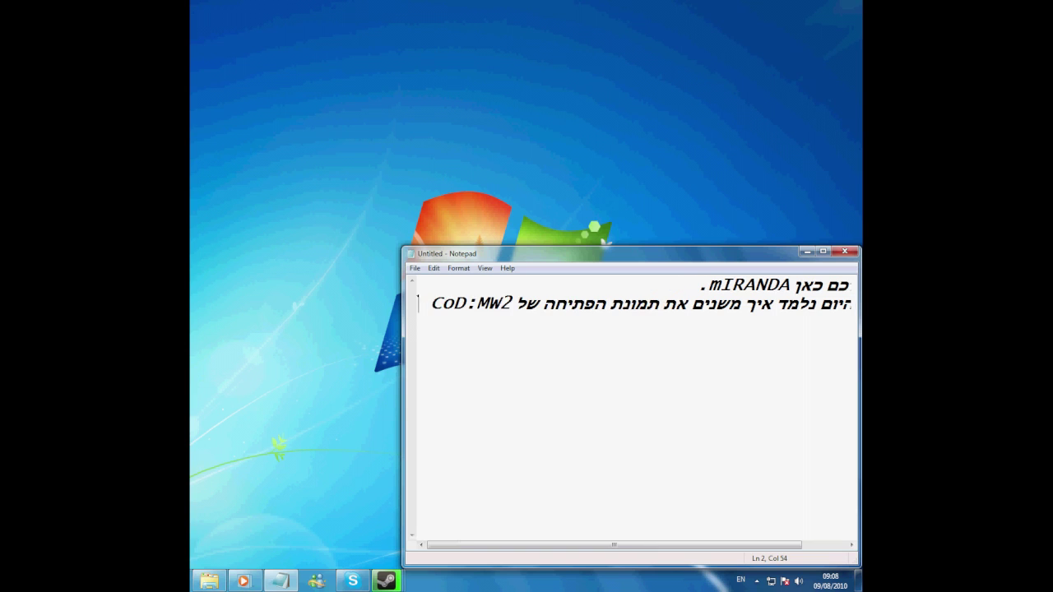
pyautogui.hotkey('alt', 'shift')
pyautogui.write('ל')
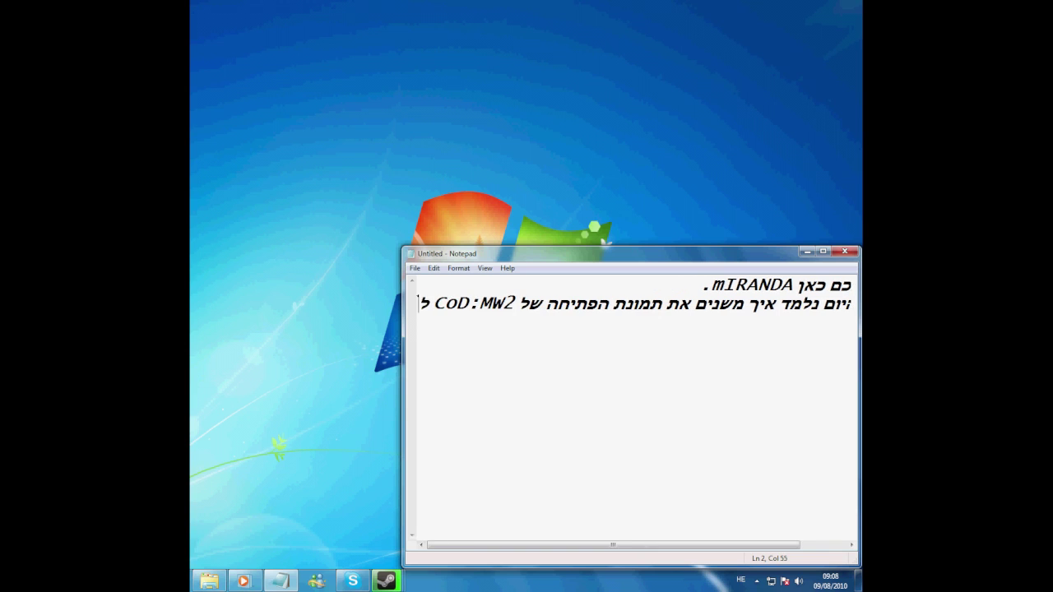
pyautogui.write('מה שנרצה :)')
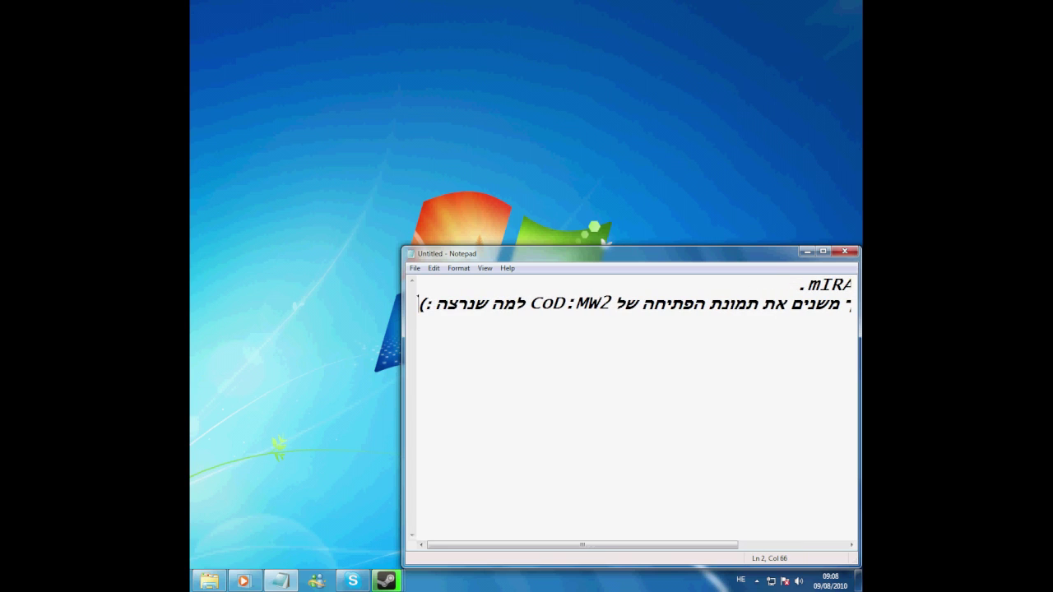
# Add a third line reading "עכשיו, התמונה שנמצאת כרגע אצל רוב האנשים היא זאת.".
pyautogui.press('Return')
pyautogui.write('עכשיו ')
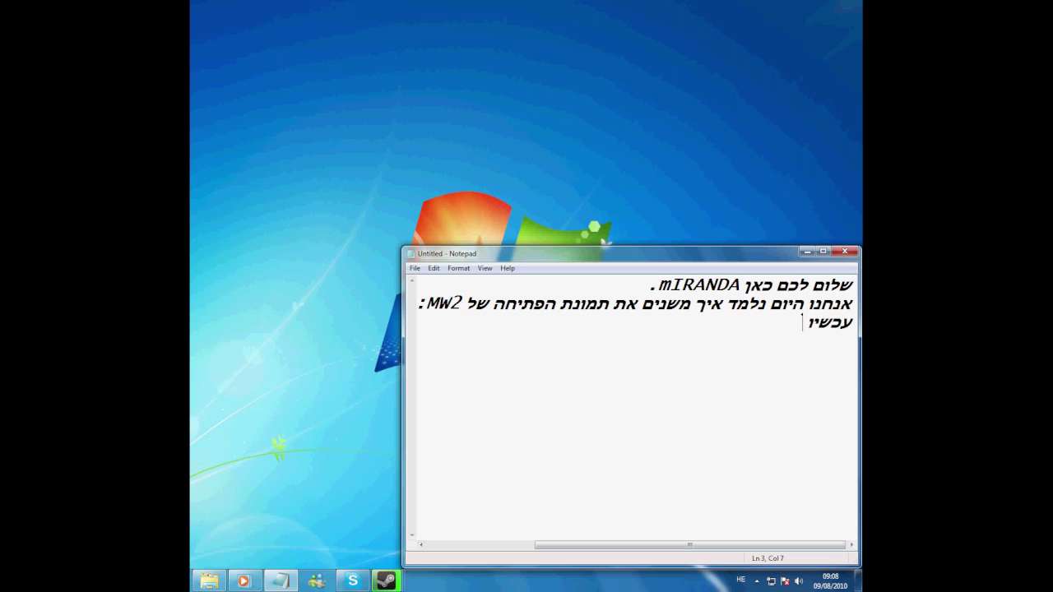
pyautogui.write('נראה')
pyautogui.press('BackSpace')
pyautogui.press('BackSpace')
pyautogui.press('BackSpace')
pyautogui.press('BackSpace')
pyautogui.write('התמונה שנמצ')
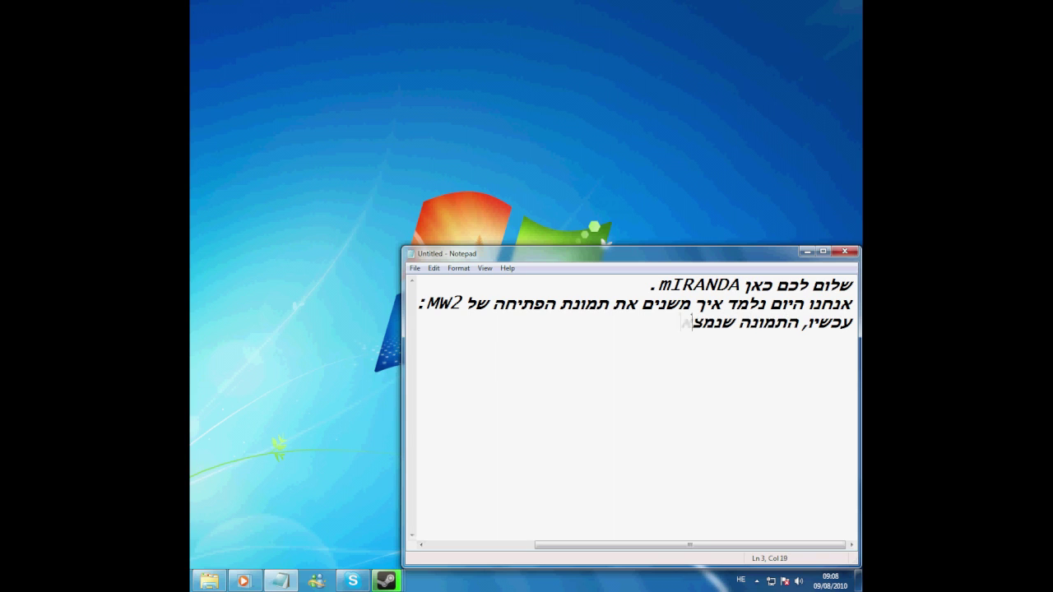
pyautogui.write('את כרגע אצל רוב הא')
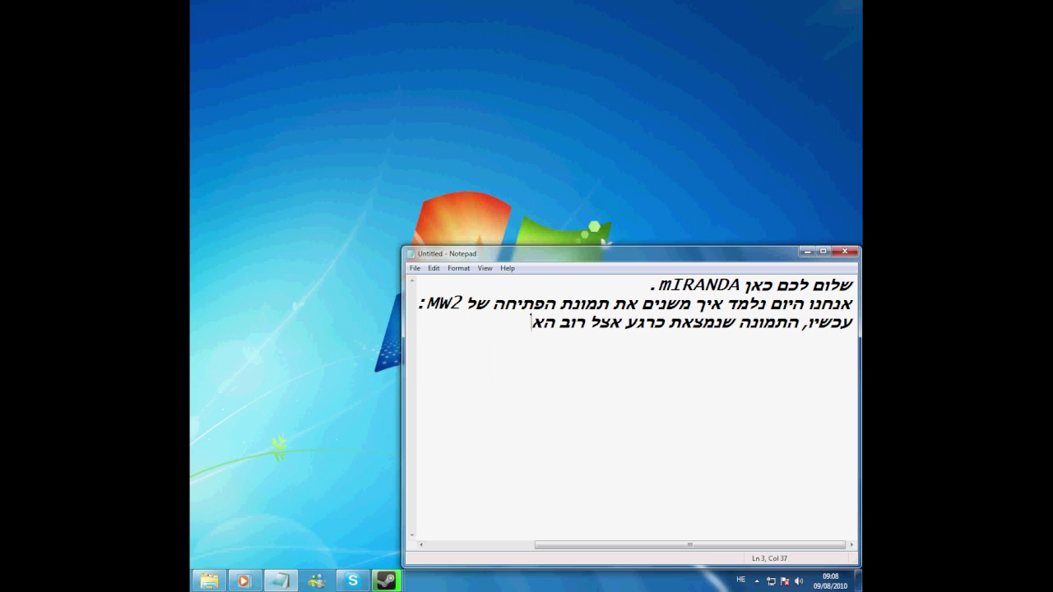
pyautogui.write('נשים היא זאת.')
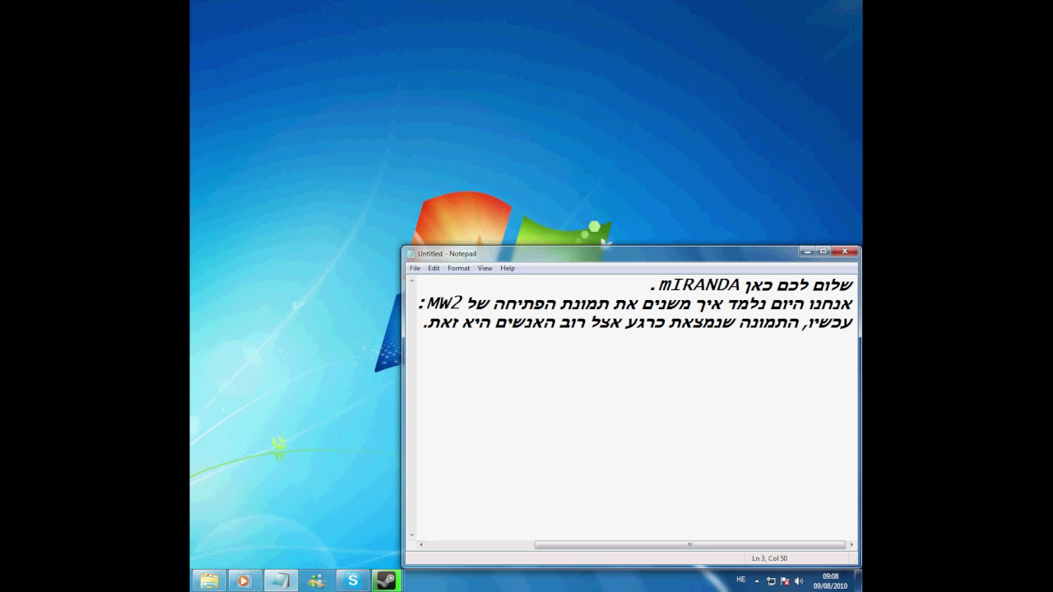
# View splash.bmp from the call of duty modern warfare 2 folder, and minimize the image viewer.
pyautogui.click(209, 581)
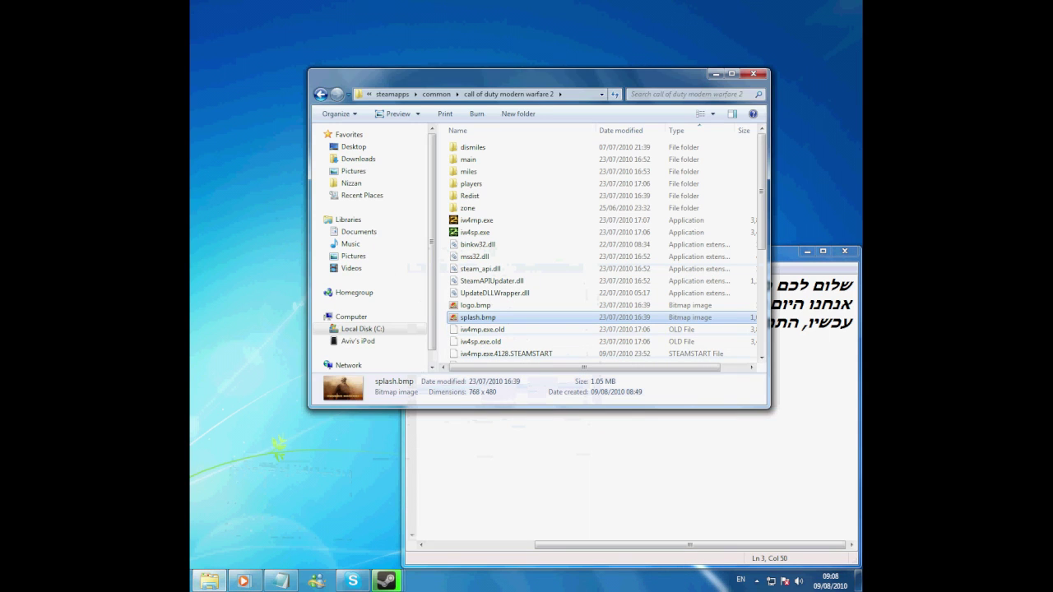
pyautogui.press('Return')
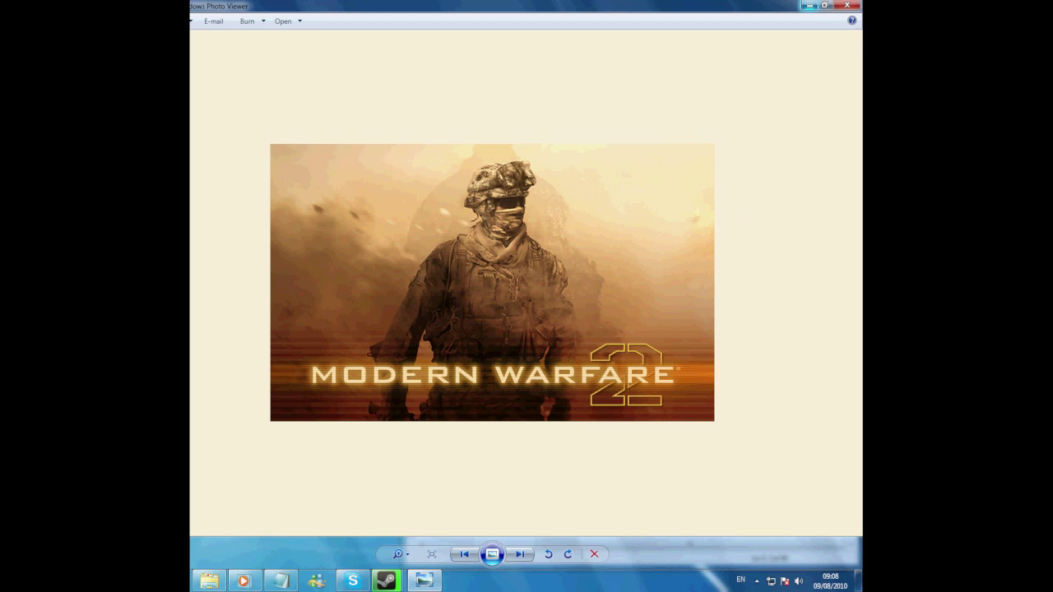
pyautogui.click(809, 5)
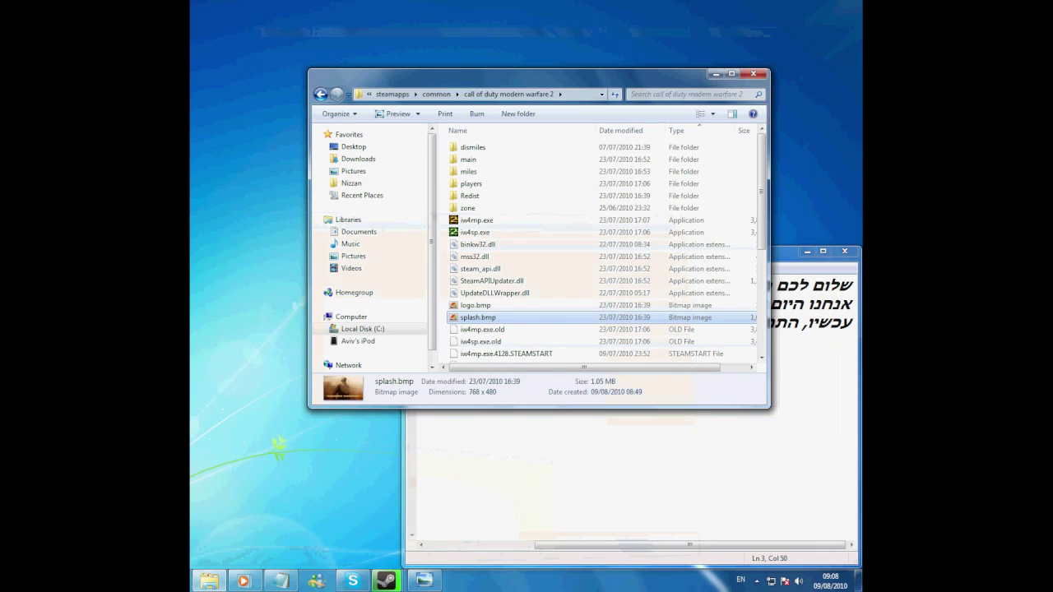
# Add a fourth note line reading "נשים לב שהיא רובץ bmp מה שאומר שאפשר לשנות אותה(לא כל קובץ של תמונה אפשר לשנות שהוא קשור למשחק).".
pyautogui.click(636, 321)
pyautogui.press('Return')
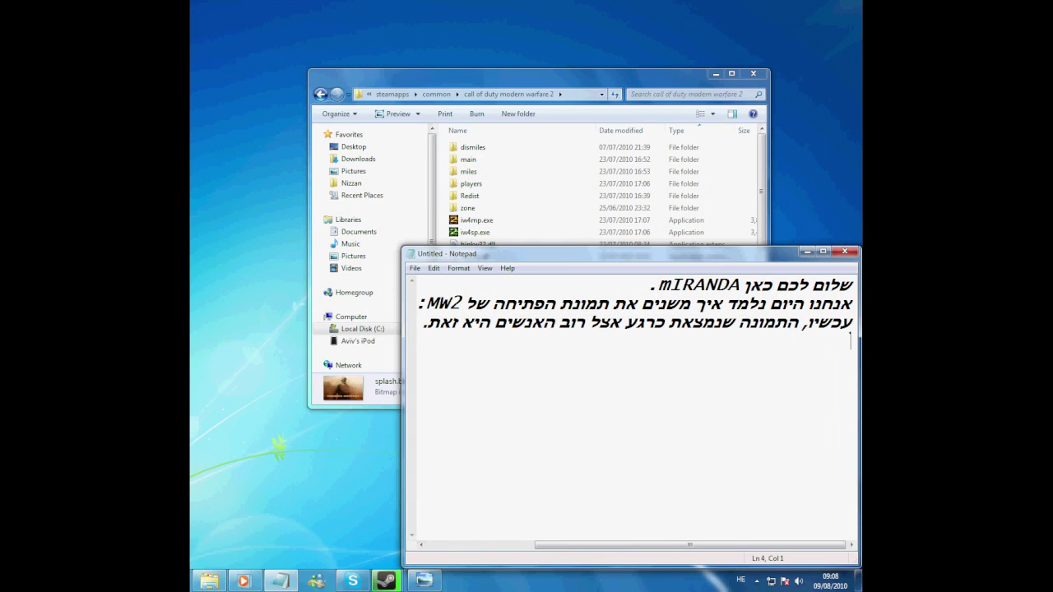
pyautogui.write('נשים לב שהיא רובץ bm')
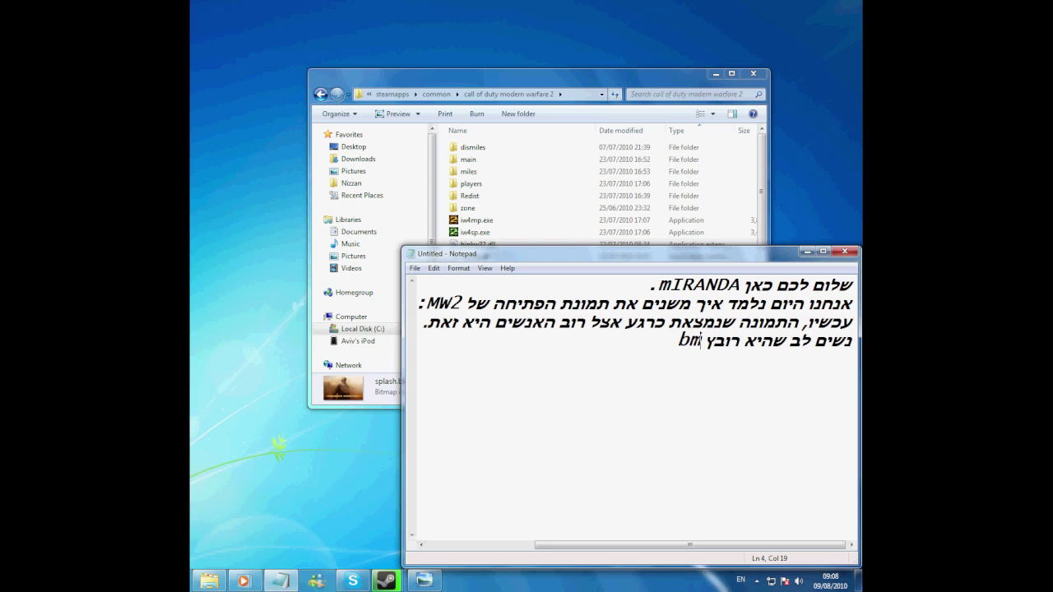
pyautogui.write('p מה שאומר ')
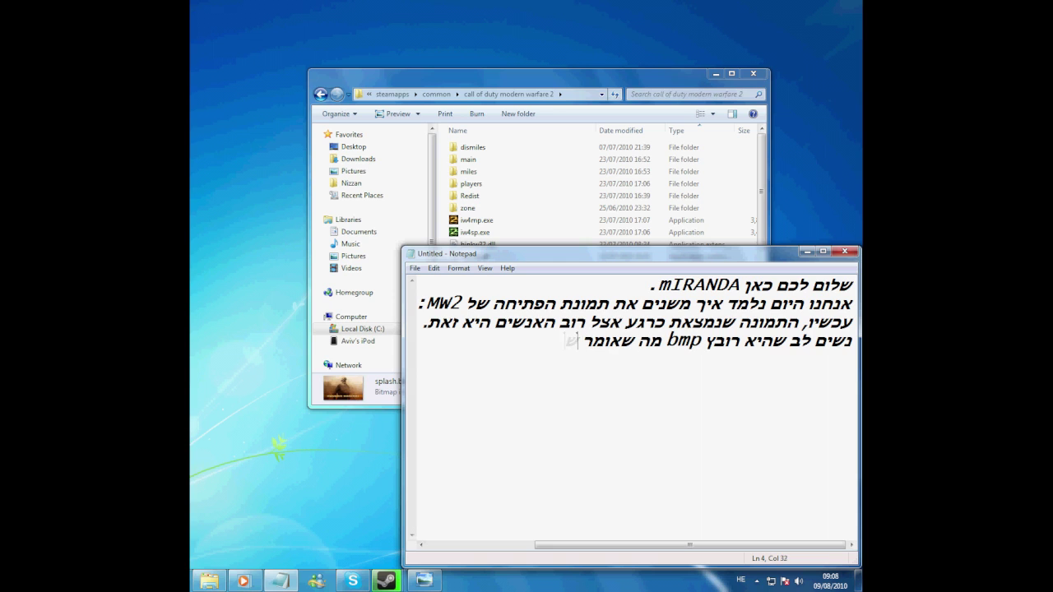
pyautogui.write('שאפשר לשנות או')
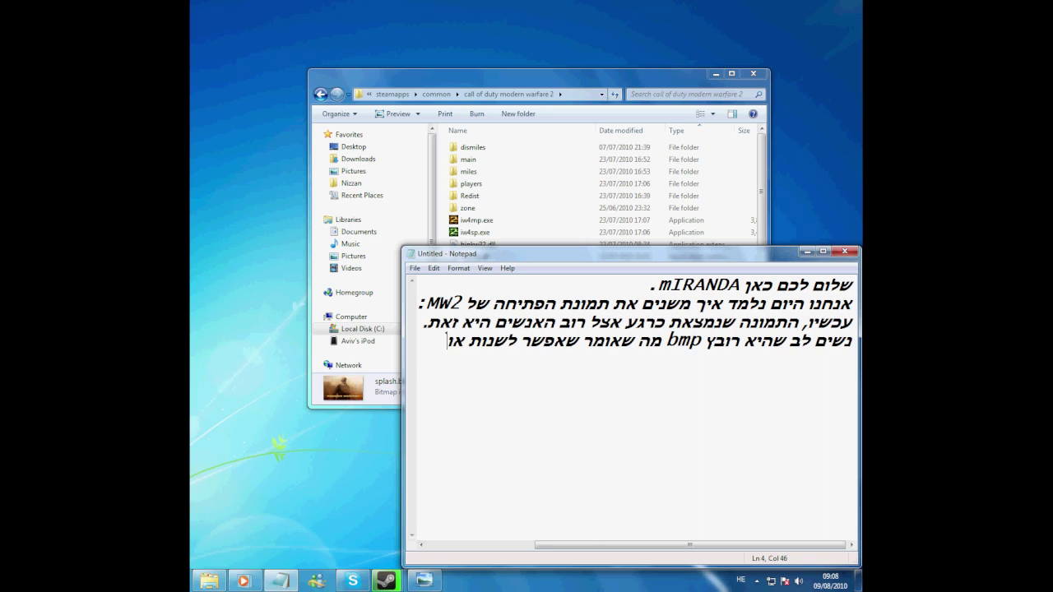
pyautogui.write('תה)לא כל ')
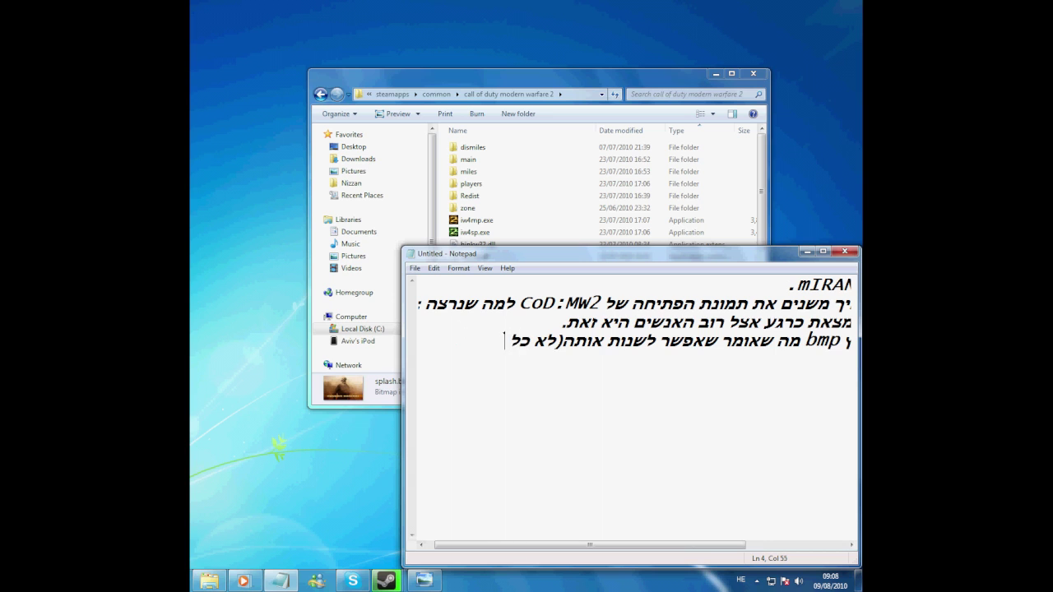
pyautogui.write('קובץ של תמונה אפשר ל')
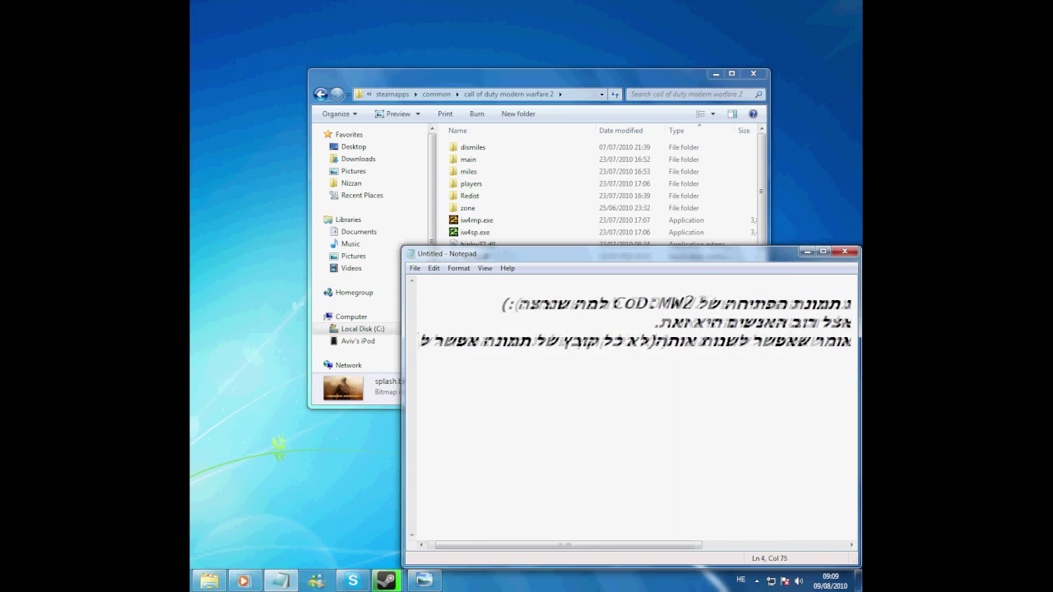
pyautogui.write('שנות שהוא ק')
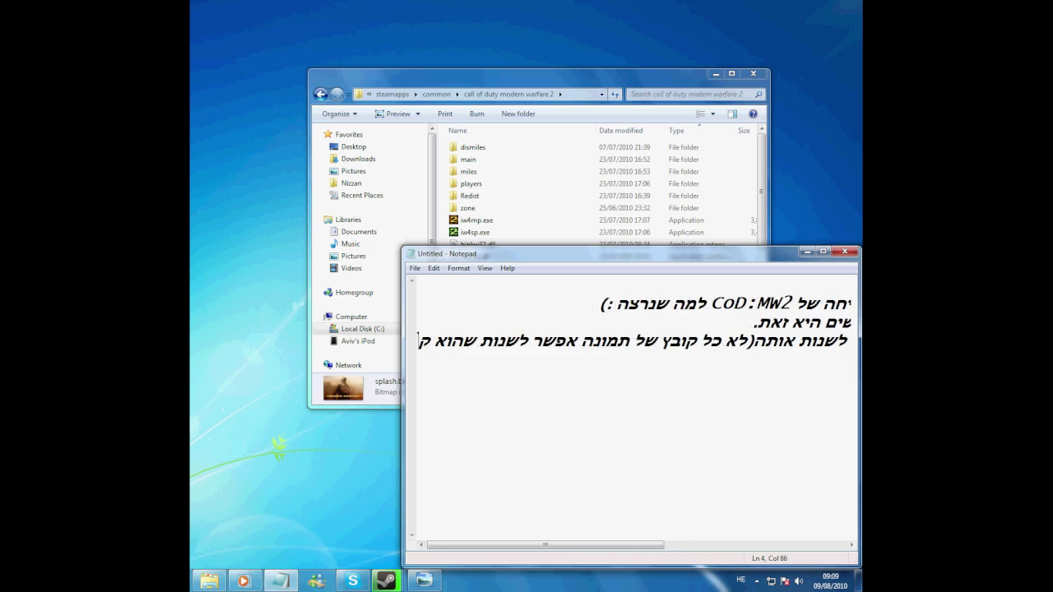
pyautogui.write('שור למשחק')
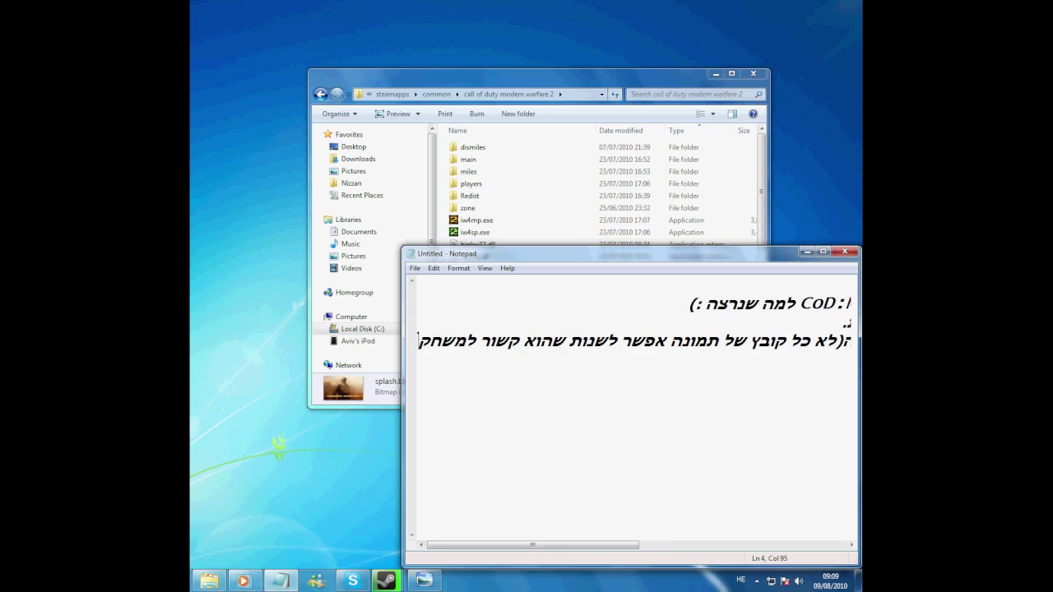
pyautogui.write('.')
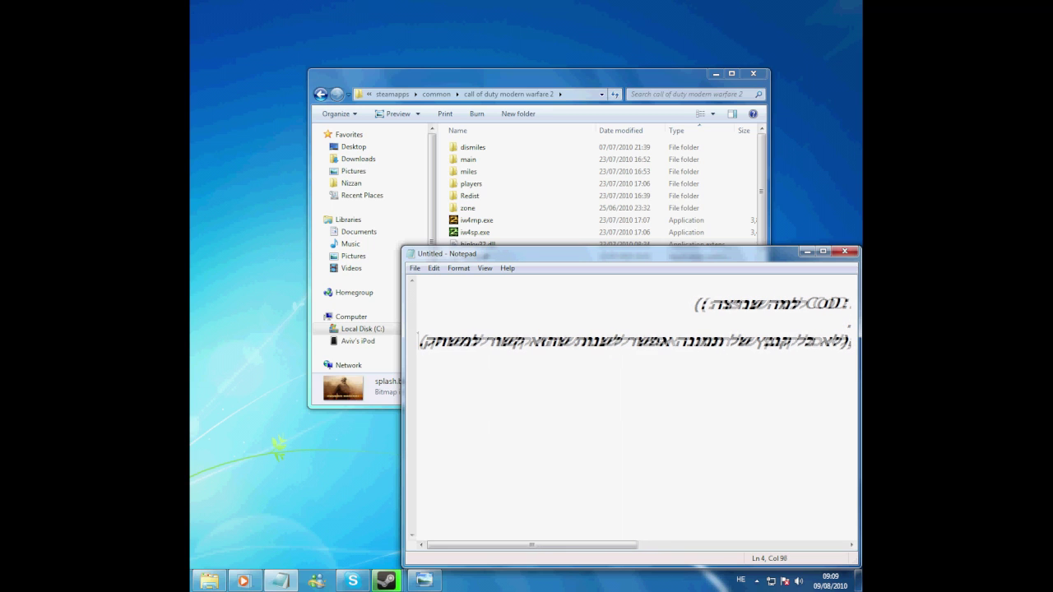
# Add a fifth line reading "אנחנו מעתיקים אותה ומקום הרצוי(שולחן העבודה לדוגמא..)".
pyautogui.press('Return')
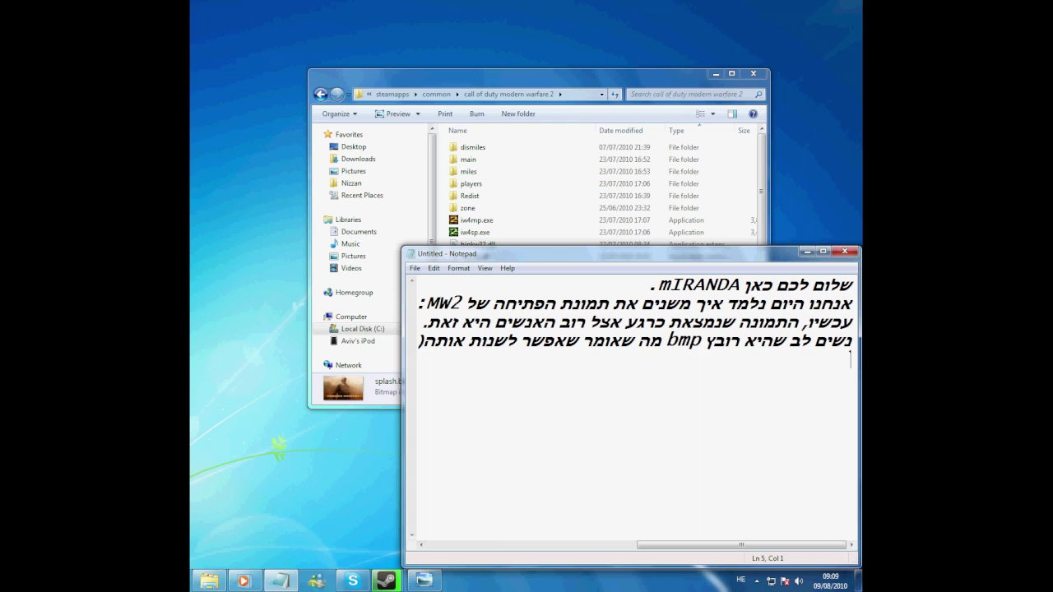
pyautogui.write('אנחנו מעתיקים ')
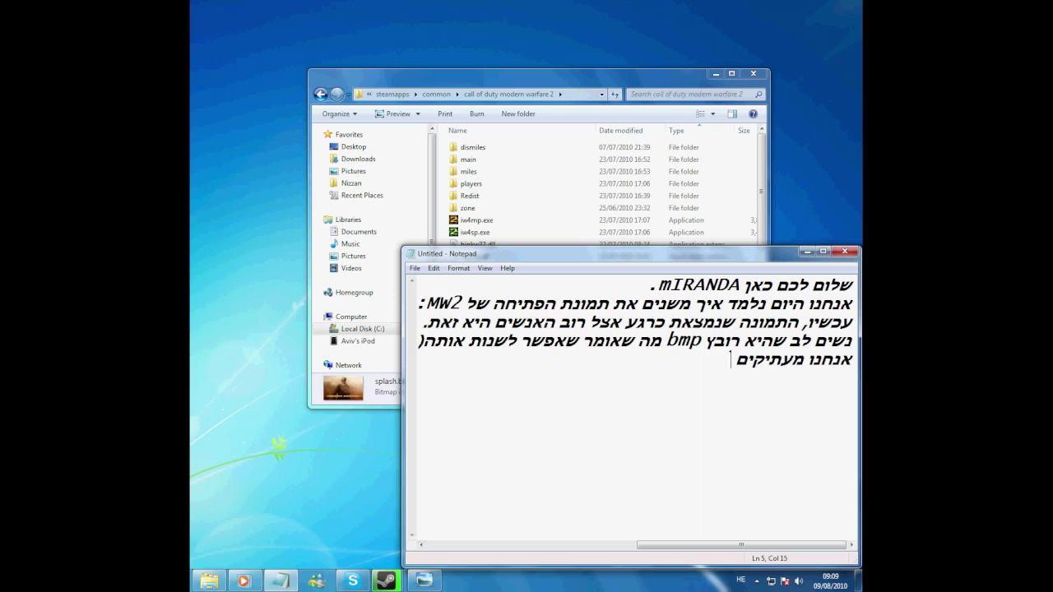
pyautogui.write('אותה ומקום ')
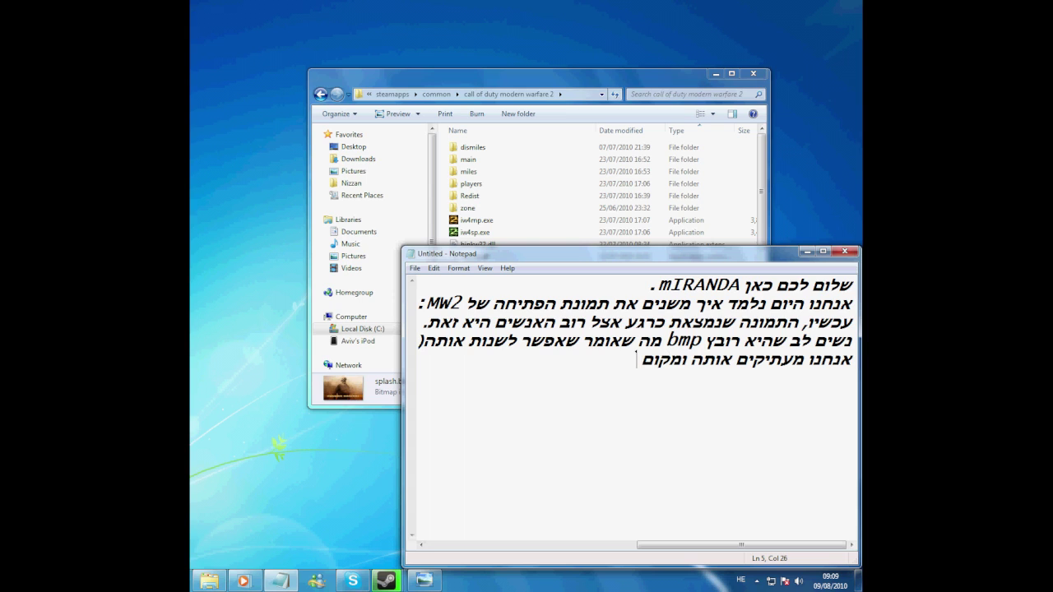
pyautogui.write('הרצוי(שולחן העב')
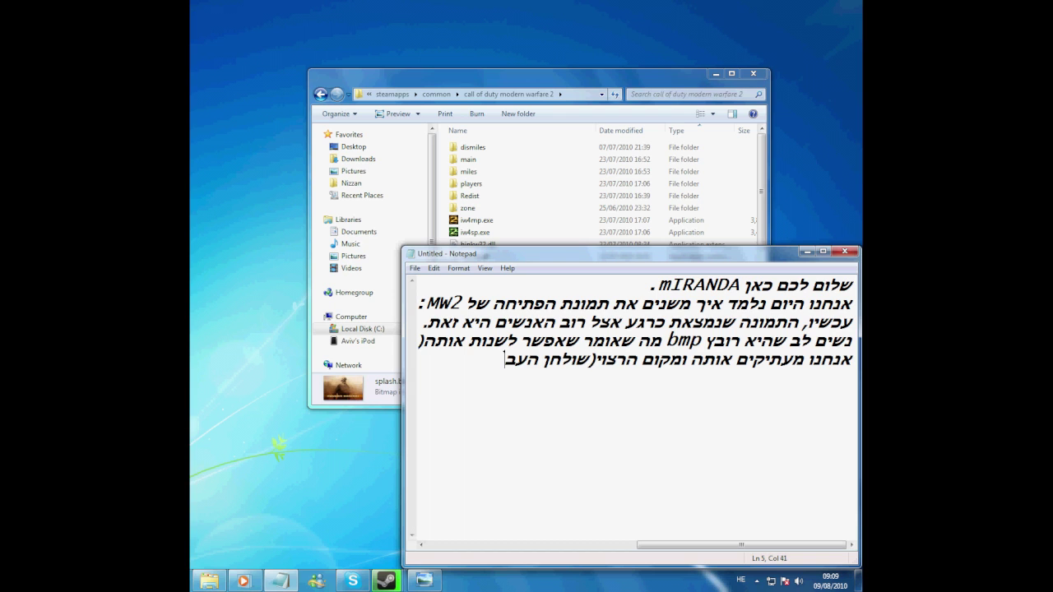
pyautogui.write('ודה לדוגמא')
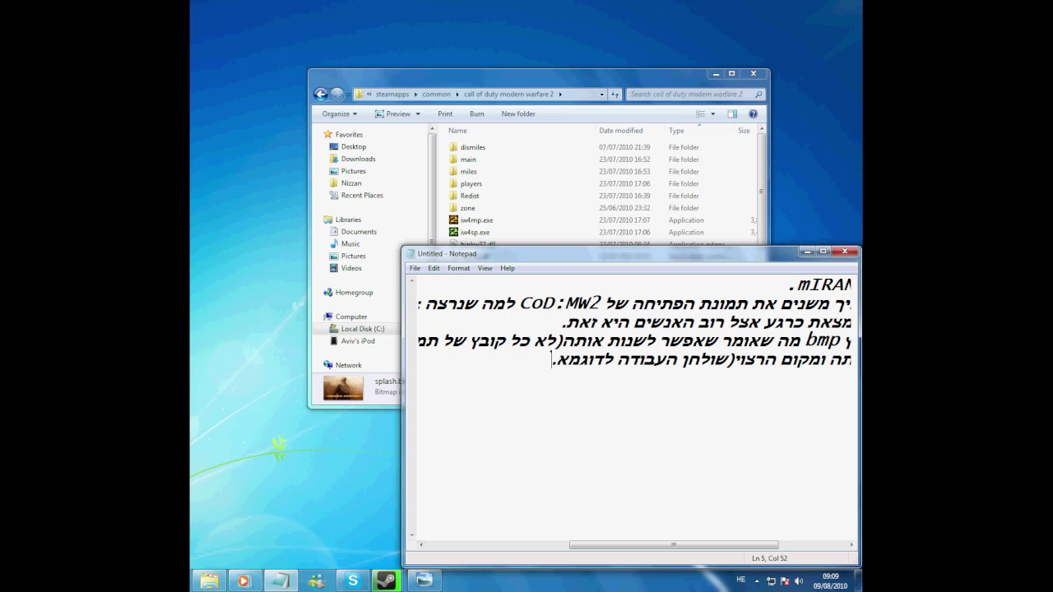
pyautogui.write('..)')
# Switch to Windows Explorer and copy splash.bmp from the call of duty modern warfare 2 folder to the desktop.
pyautogui.hotkey('alt', 'Tab')
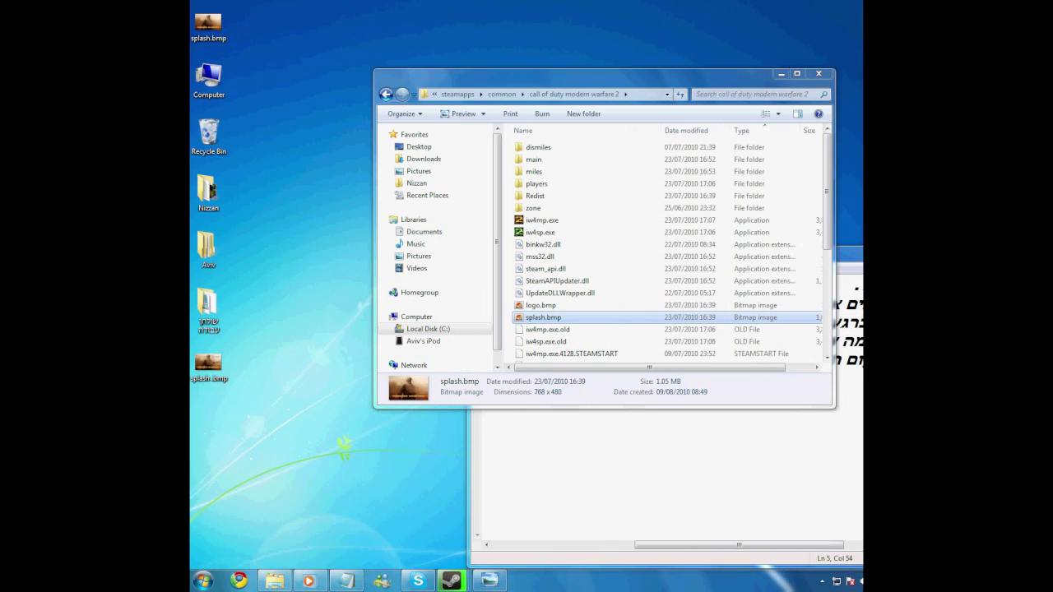
pyautogui.press('F2')
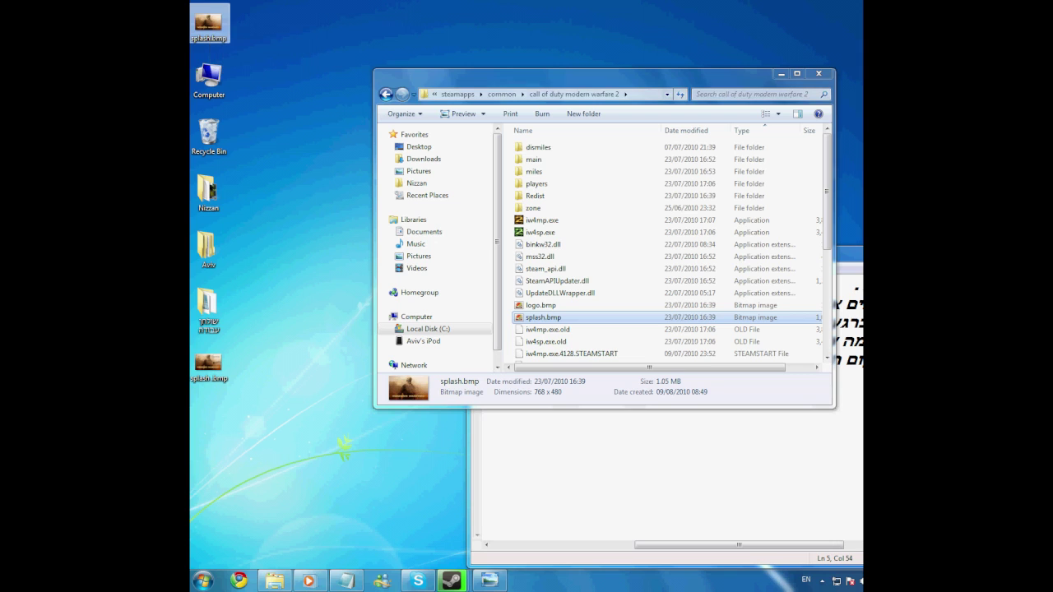
# Switch to Notepad and add a sixth note line reading "לוחצים קליק ימני ואז Edit או ערוך.".
pyautogui.hotkey('alt', 'Tab')
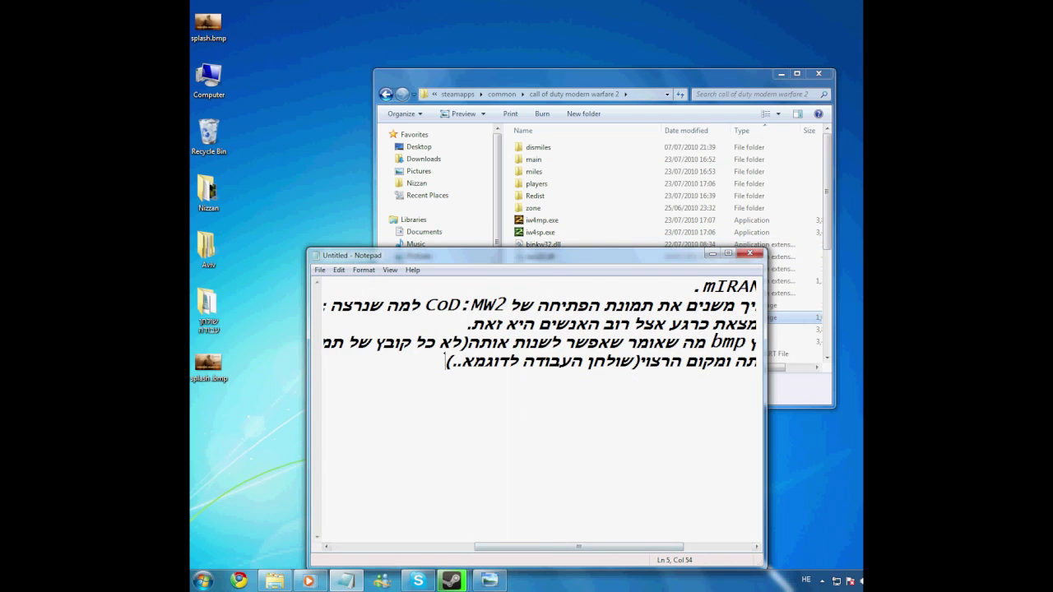
pyautogui.press('Return')
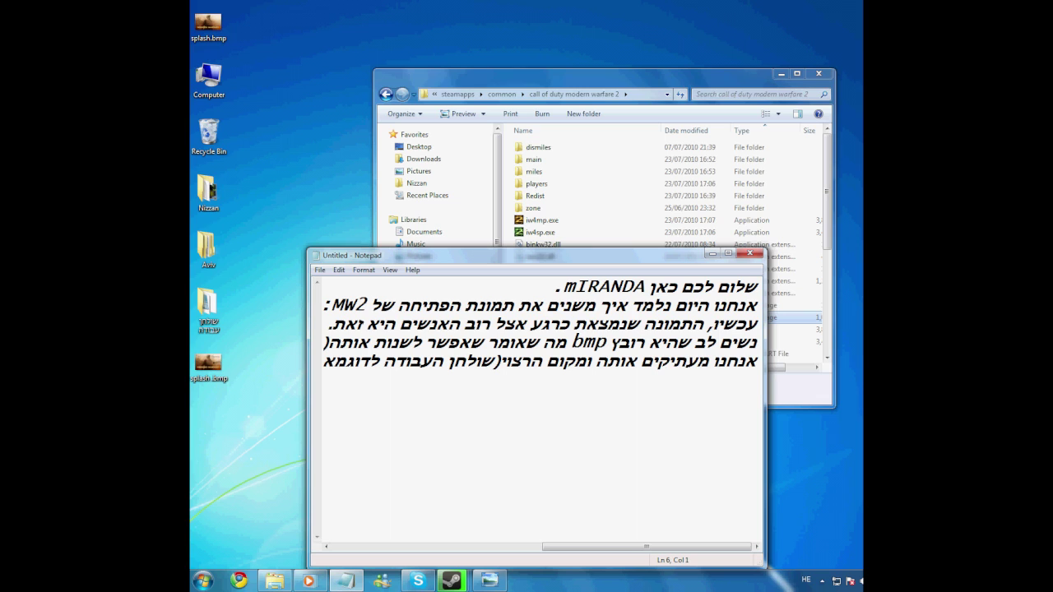
pyautogui.write('לוחצים ק')
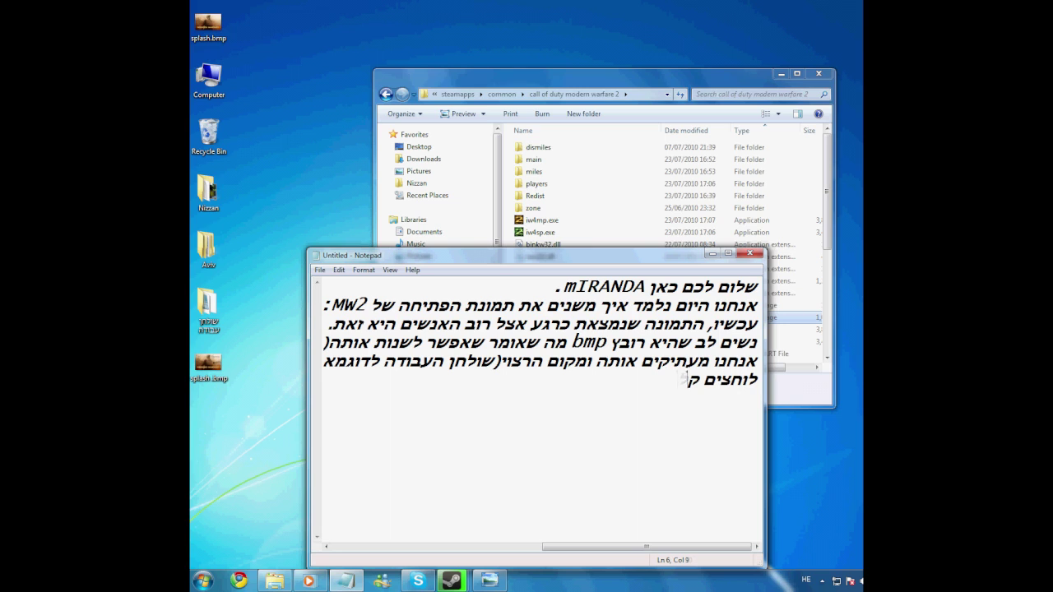
pyautogui.write('ליק ימני ואז')
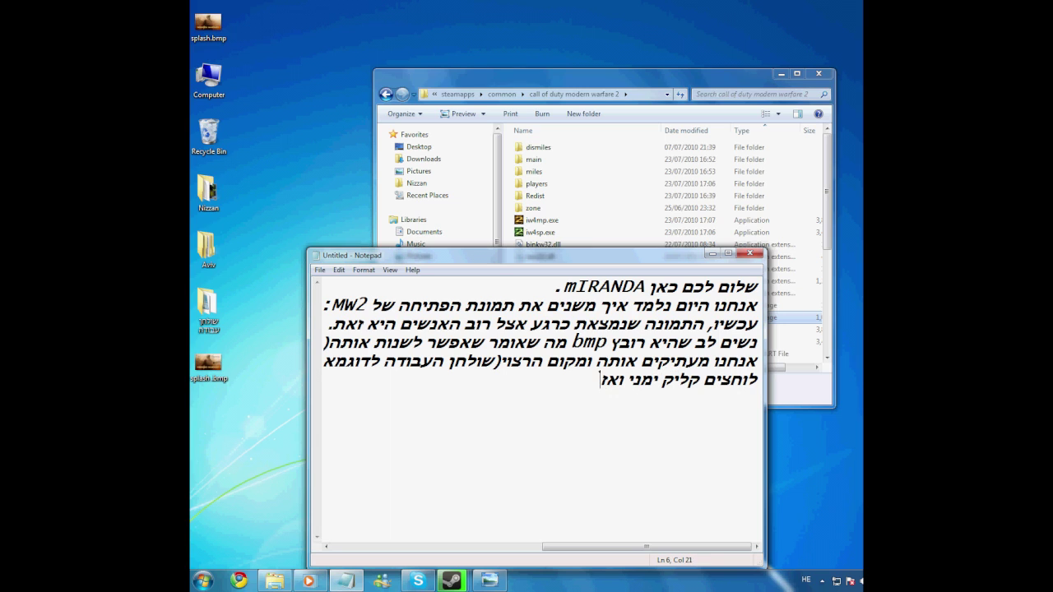
pyautogui.hotkey('alt', 'shift')
pyautogui.write('Edit')
pyautogui.press('alt')
pyautogui.hotkey('alt', 'shift')
pyautogui.write('או ערוך.')
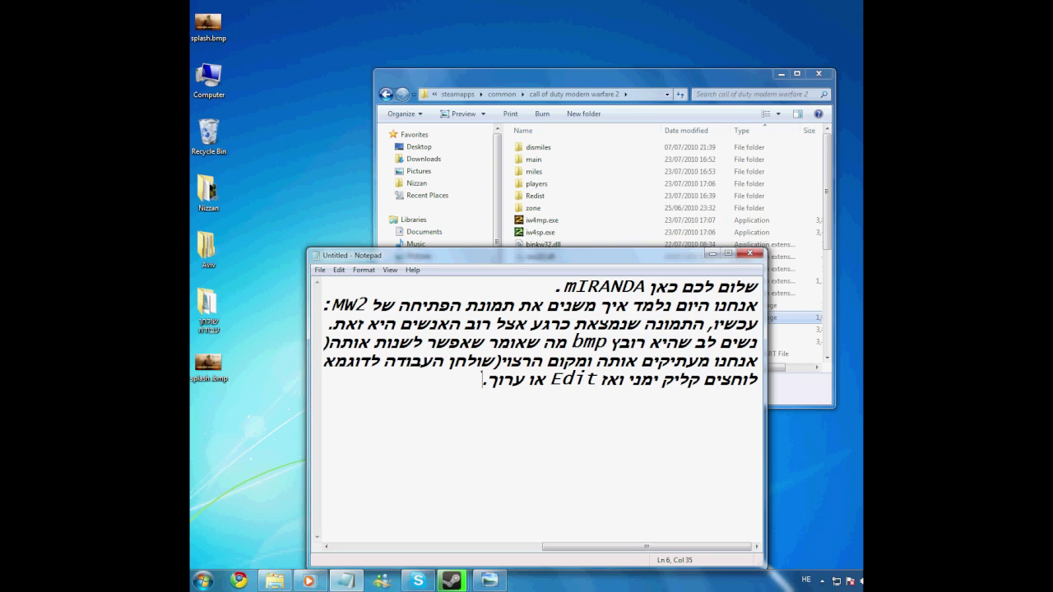
# Open the desktop copy of splash.bmp for editing in Paint, and bring the Notepad note back to the front.
pyautogui.rightClick(208, 23)
pyautogui.click(247, 56)
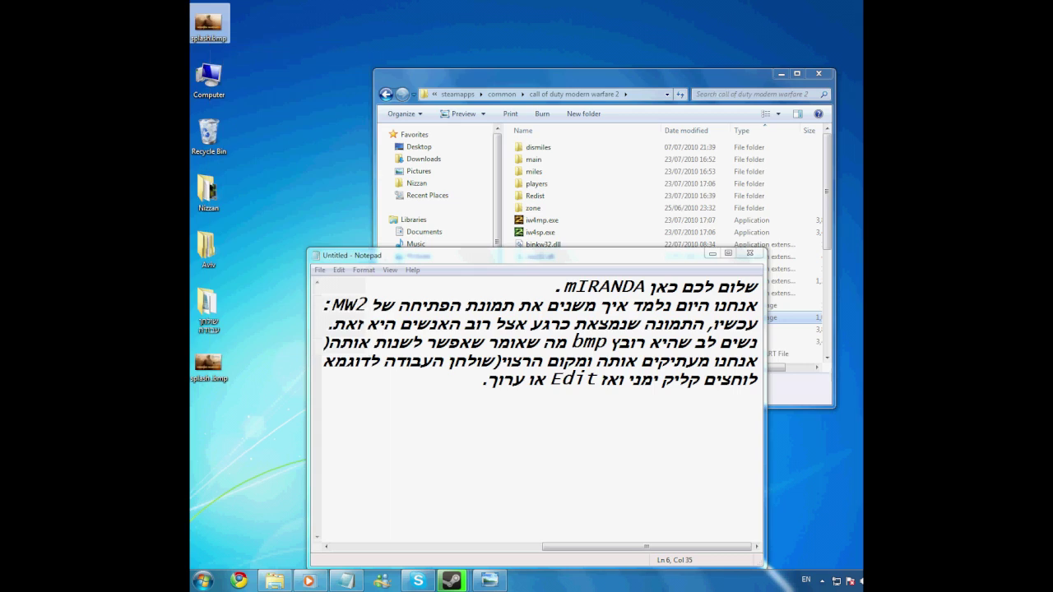
pyautogui.click(345, 580)
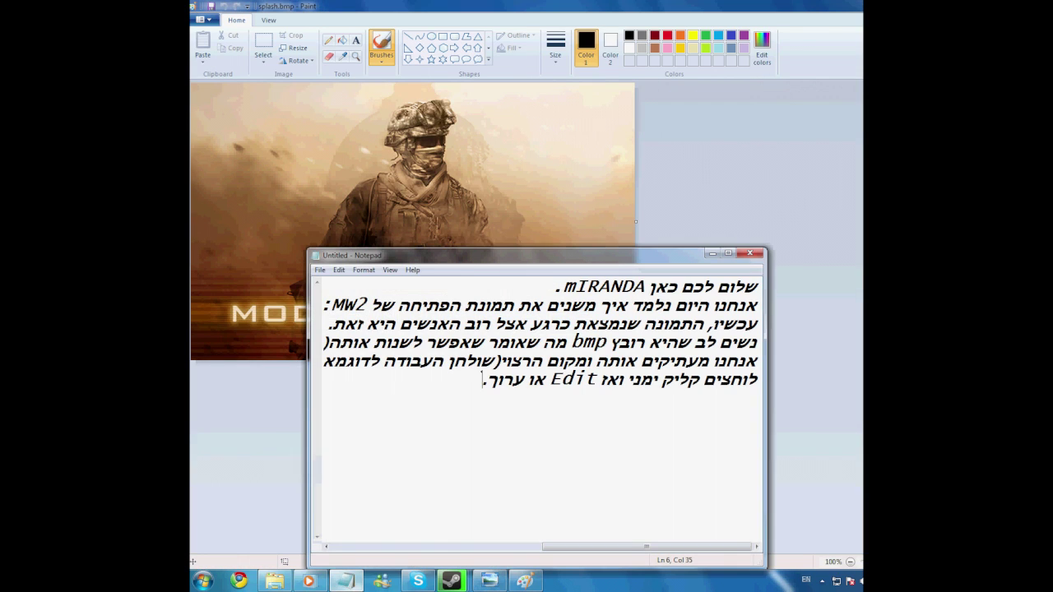
# Add the lines "עכשיו פה אפשר לרשום מה שרוצים או לשים איזה תמונה שרוצים אבל שיהיה בגודל המתאים." and "לדוגמא:" to the note.
pyautogui.write('עכש')
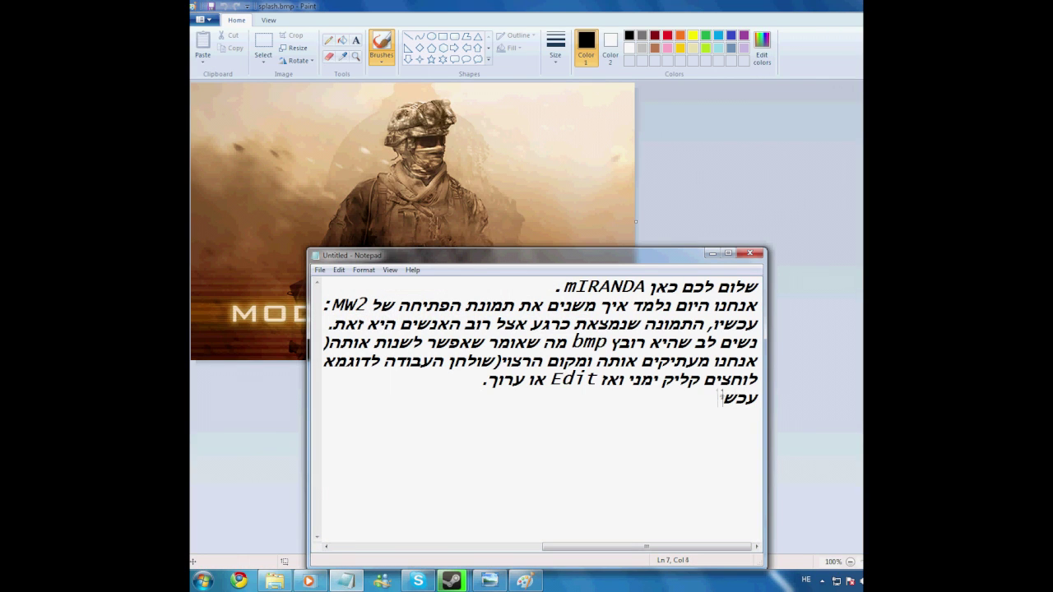
pyautogui.write('יו פה אפשר לרשום מה שרוצים או ל')
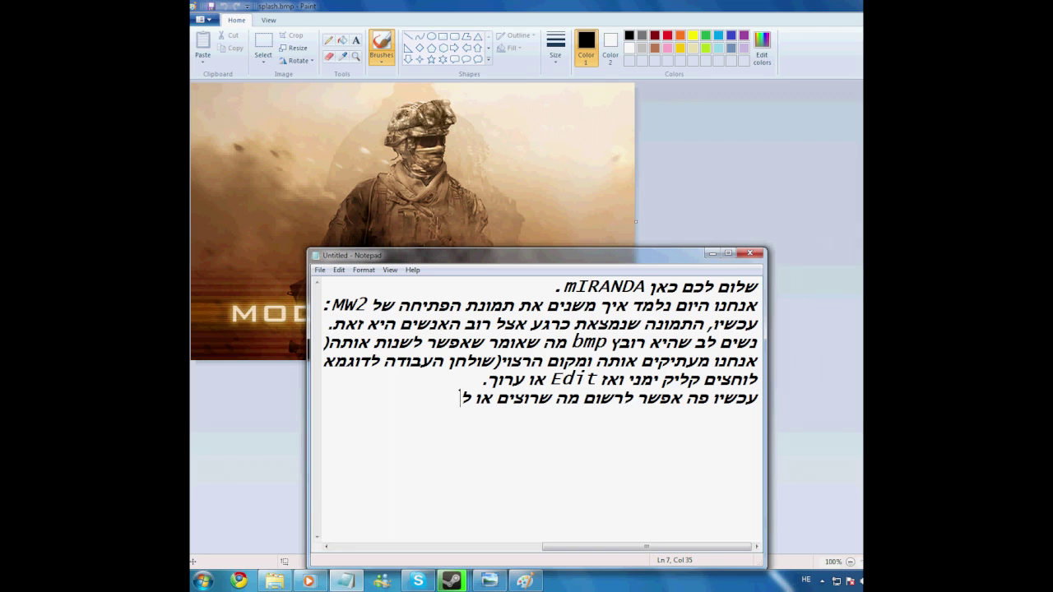
pyautogui.write('שים איזה תמונה ש')
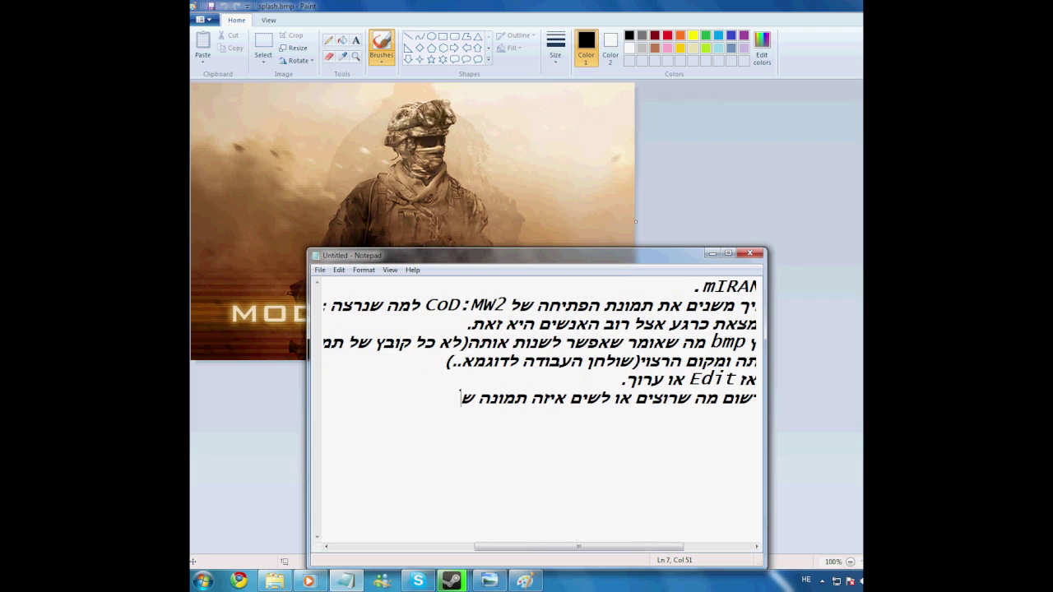
pyautogui.write('רוצים אבל שיה')
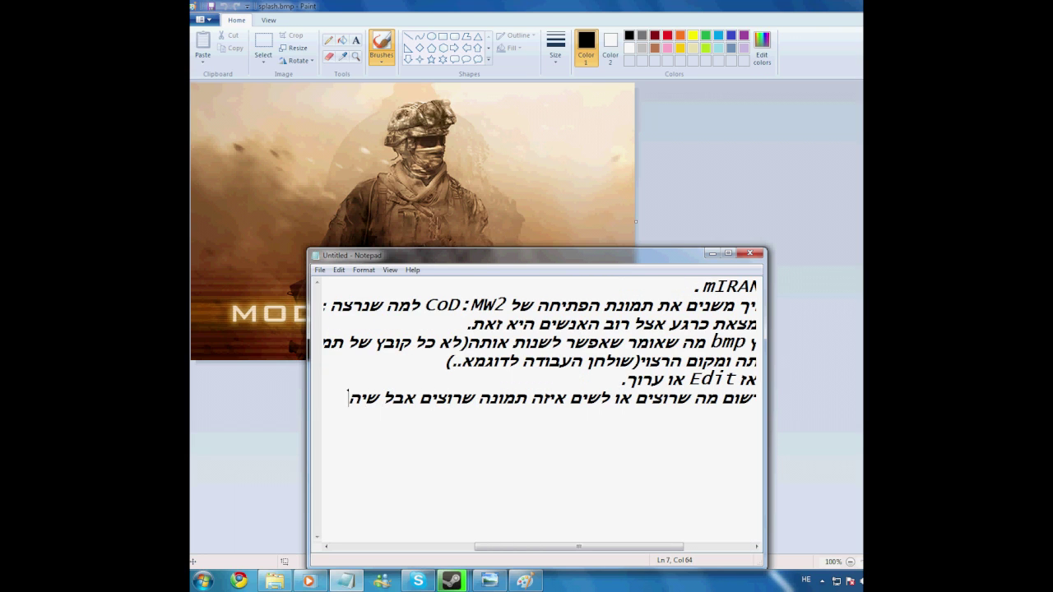
pyautogui.write('יה בגודל המתאים.')
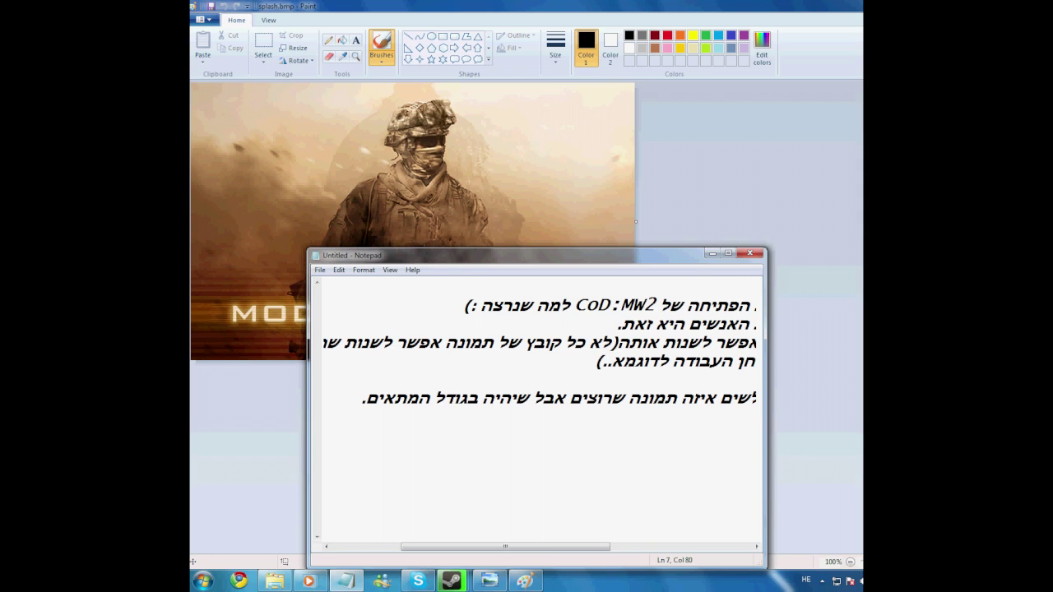
pyautogui.press('Return')
pyautogui.write('לדוגמא:')
pyautogui.press('Return')
# Switch to Paint and handwrite "By" and the author's nickname in white with the brush across the upper part of the picture.
pyautogui.hotkey('alt', 'Tab')
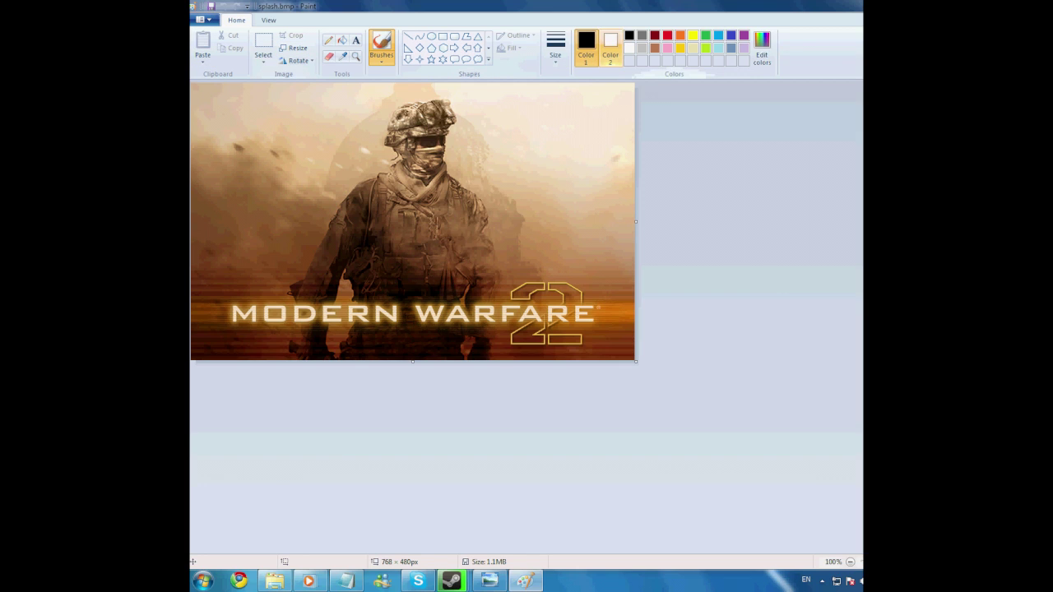
pyautogui.click(629, 47)
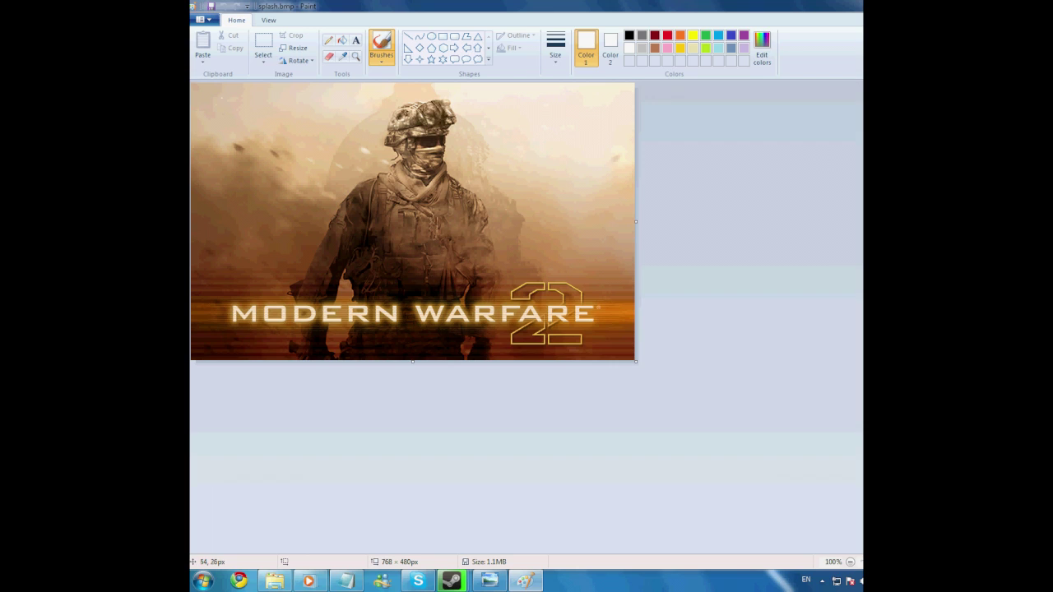
pyautogui.moveTo(208, 118)
pyautogui.mouseDown()
pyautogui.moveTo(224, 123)
pyautogui.moveTo(210, 151)
pyautogui.mouseUp()
pyautogui.moveTo(268, 105)
pyautogui.mouseDown()
pyautogui.moveTo(306, 107)
pyautogui.moveTo(236, 177)
pyautogui.moveTo(301, 171)
pyautogui.mouseUp()
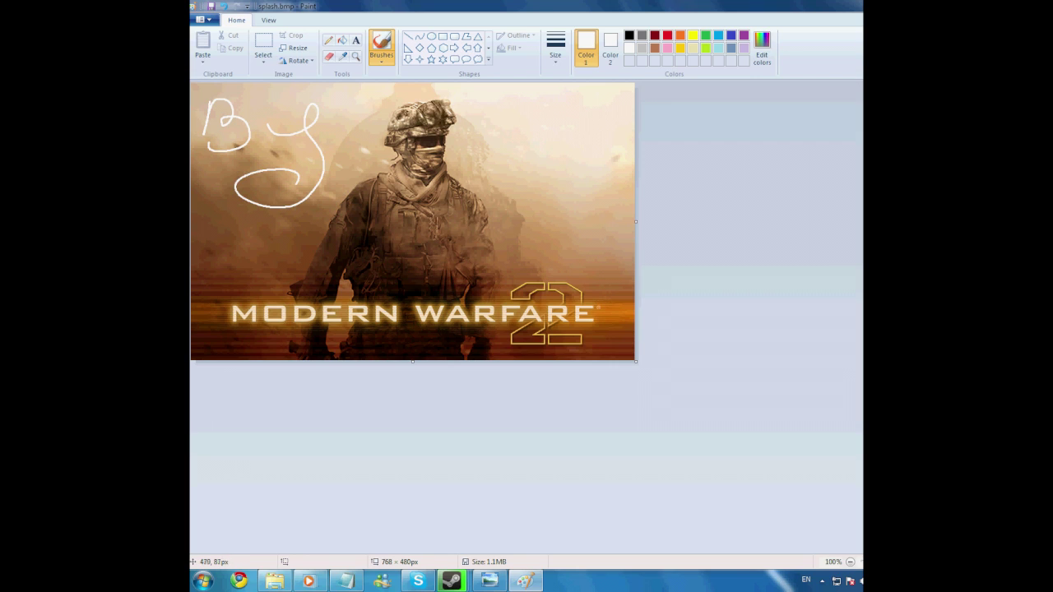
pyautogui.moveTo(455, 149)
pyautogui.mouseDown()
pyautogui.moveTo(469, 134)
pyautogui.moveTo(500, 135)
pyautogui.mouseUp()
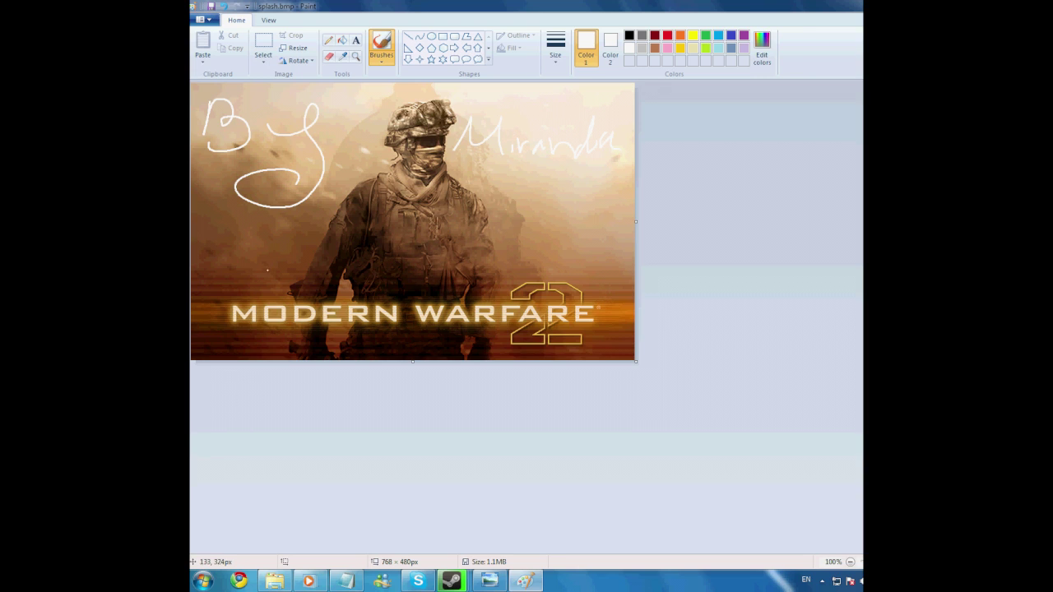
# Handwrite "4 Vgames" in white across the middle of the picture, followed by a sideways smiley face.
pyautogui.moveTo(242, 279)
pyautogui.mouseDown()
pyautogui.moveTo(242, 231)
pyautogui.moveTo(258, 256)
pyautogui.mouseUp()
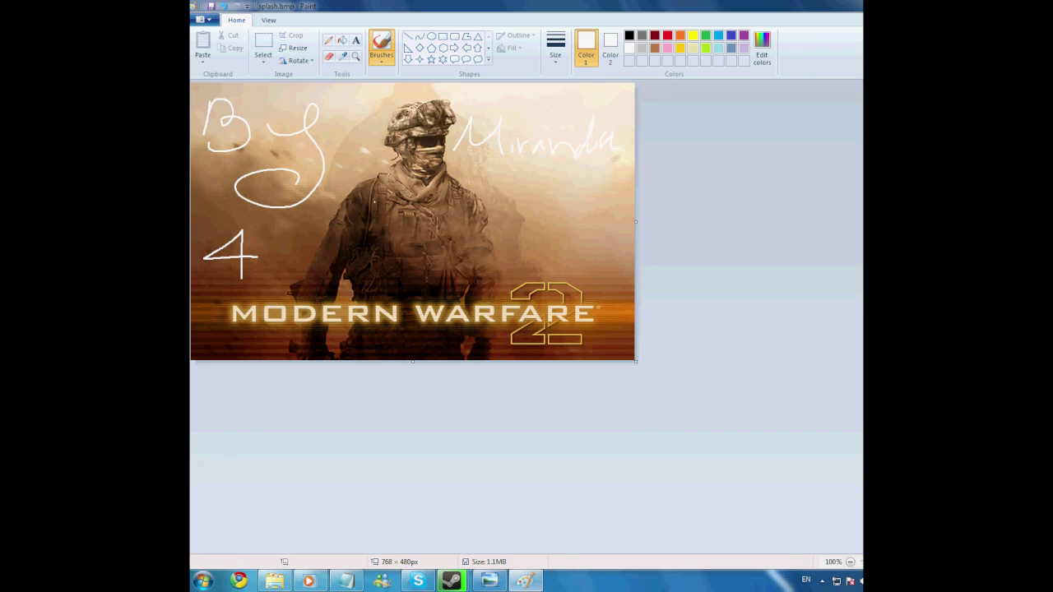
pyautogui.moveTo(352, 198)
pyautogui.mouseDown()
pyautogui.moveTo(377, 194)
pyautogui.moveTo(385, 209)
pyautogui.moveTo(356, 232)
pyautogui.mouseUp()
pyautogui.moveTo(416, 216)
pyautogui.mouseDown()
pyautogui.moveTo(460, 239)
pyautogui.moveTo(468, 224)
pyautogui.moveTo(479, 247)
pyautogui.moveTo(455, 251)
pyautogui.mouseUp()
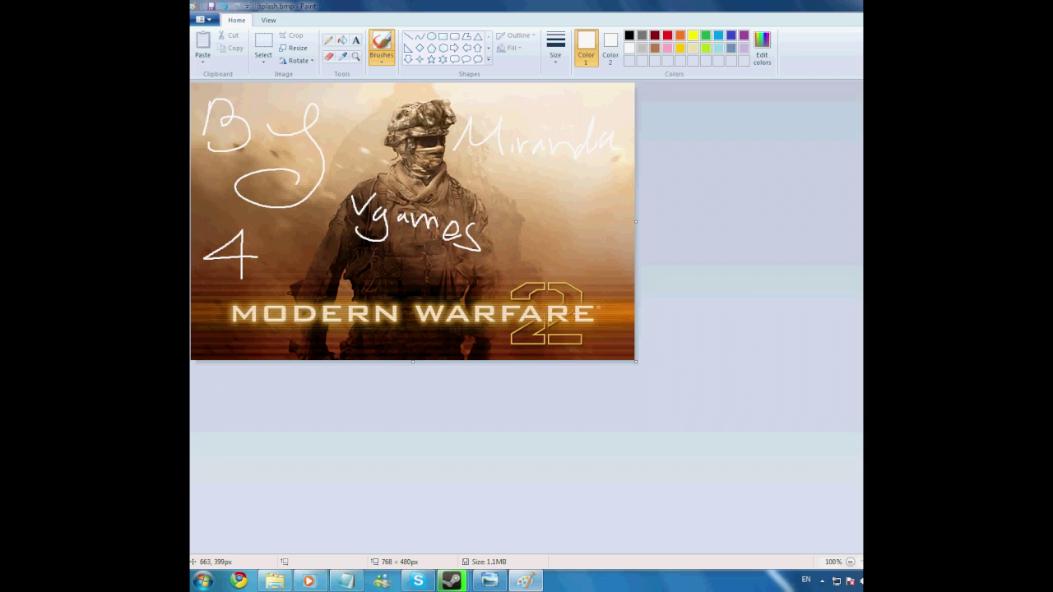
pyautogui.moveTo(507, 275); pyautogui.dragTo(503, 272)
pyautogui.moveTo(535, 195)
pyautogui.mouseDown()
pyautogui.moveTo(553, 238)
pyautogui.moveTo(506, 320)
pyautogui.mouseUp()
# Scribble over the MODERN WARFARE title in white, and paint a black 3 over the title's 2.
pyautogui.moveTo(232, 311)
pyautogui.mouseDown()
pyautogui.moveTo(338, 310)
pyautogui.moveTo(333, 317)
pyautogui.moveTo(412, 302)
pyautogui.moveTo(550, 330)
pyautogui.moveTo(576, 316)
pyautogui.mouseUp()
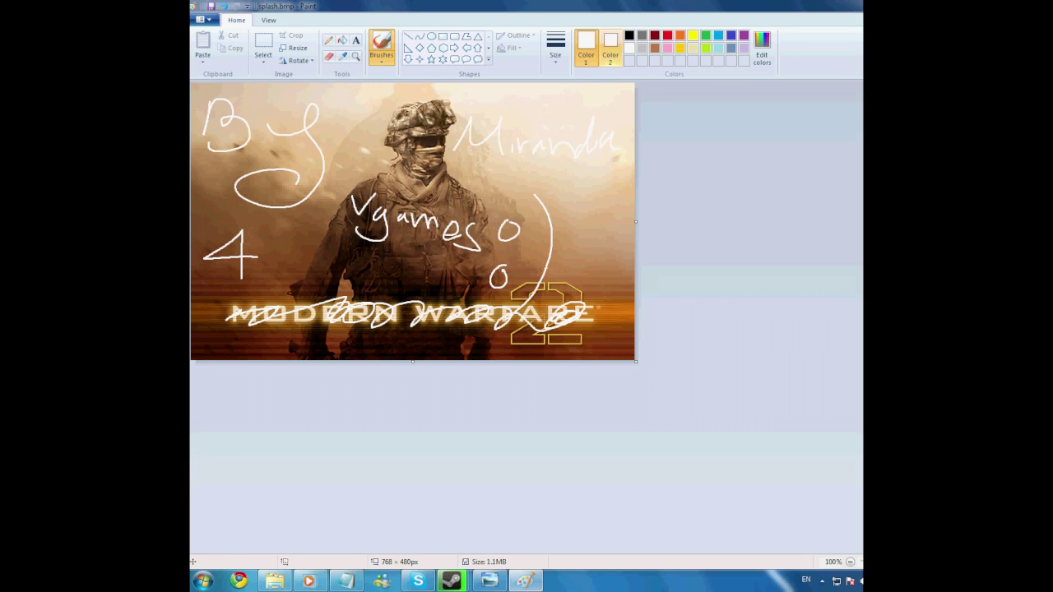
pyautogui.click(629, 35)
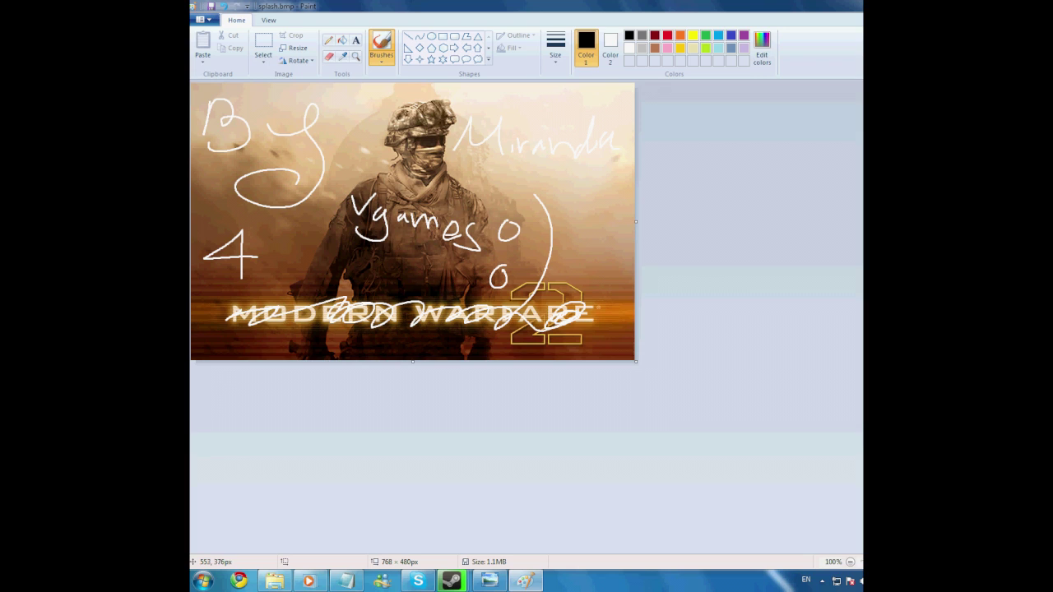
pyautogui.moveTo(514, 301)
pyautogui.mouseDown()
pyautogui.moveTo(547, 325)
pyautogui.moveTo(508, 349)
pyautogui.moveTo(534, 317)
pyautogui.moveTo(528, 286)
pyautogui.moveTo(571, 317)
pyautogui.moveTo(502, 342)
pyautogui.moveTo(574, 313)
pyautogui.moveTo(567, 292)
pyautogui.mouseUp()
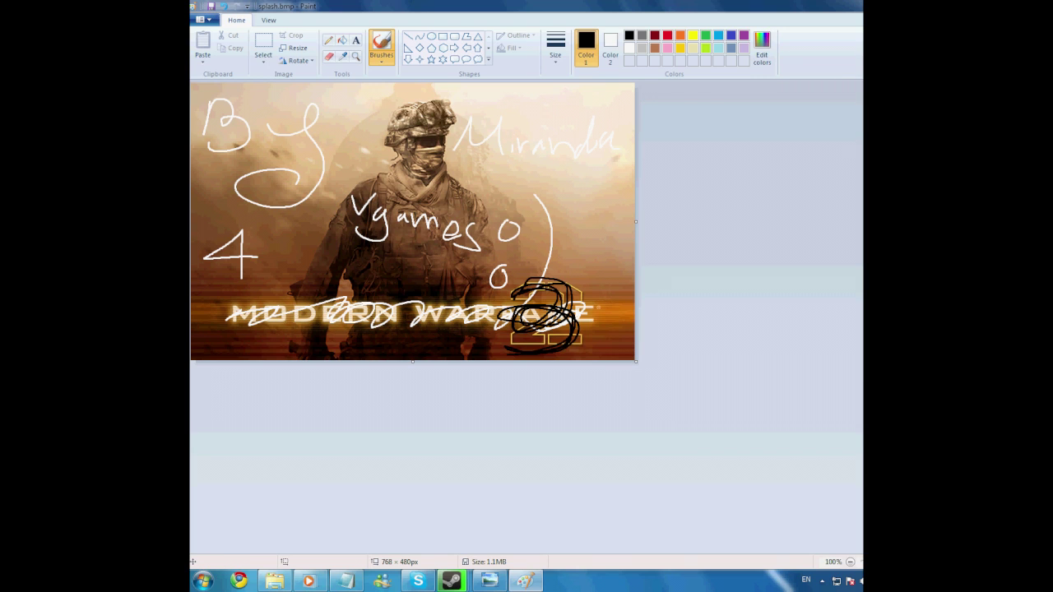
# Switch to Notepad, replace the eighth line's closing colon with a period, and add a ninth line reading "עושים שמור.".
pyautogui.hotkey('alt', 'Tab')
pyautogui.write('ע')
pyautogui.press('BackSpace')
pyautogui.press('BackSpace')
pyautogui.press('BackSpace')
pyautogui.write('.')
pyautogui.press('Return')
pyautogui.write('עו')
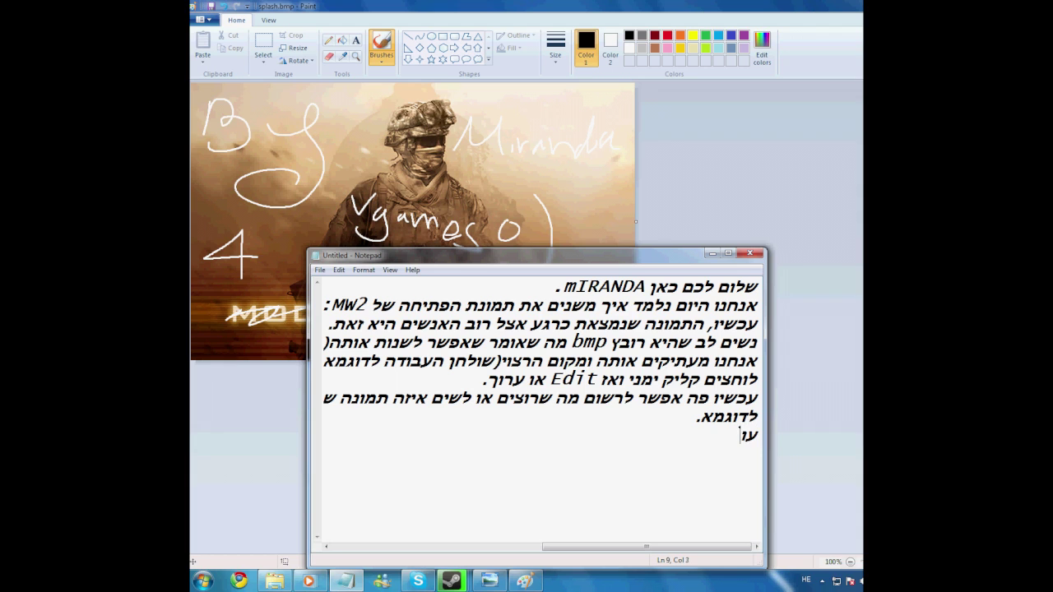
pyautogui.write('שים שמור.')
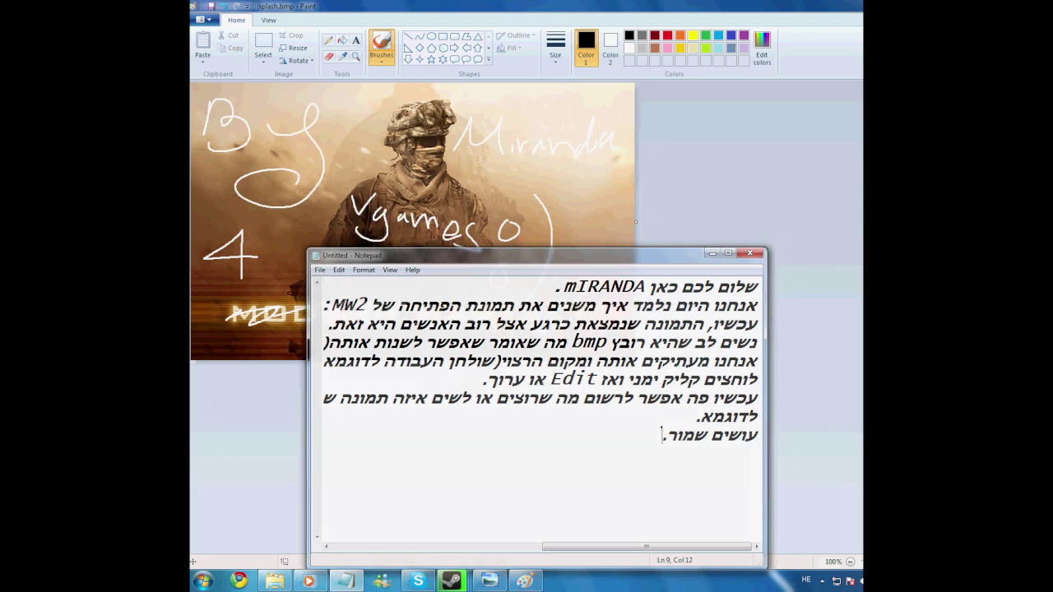
pyautogui.click(714, 252)
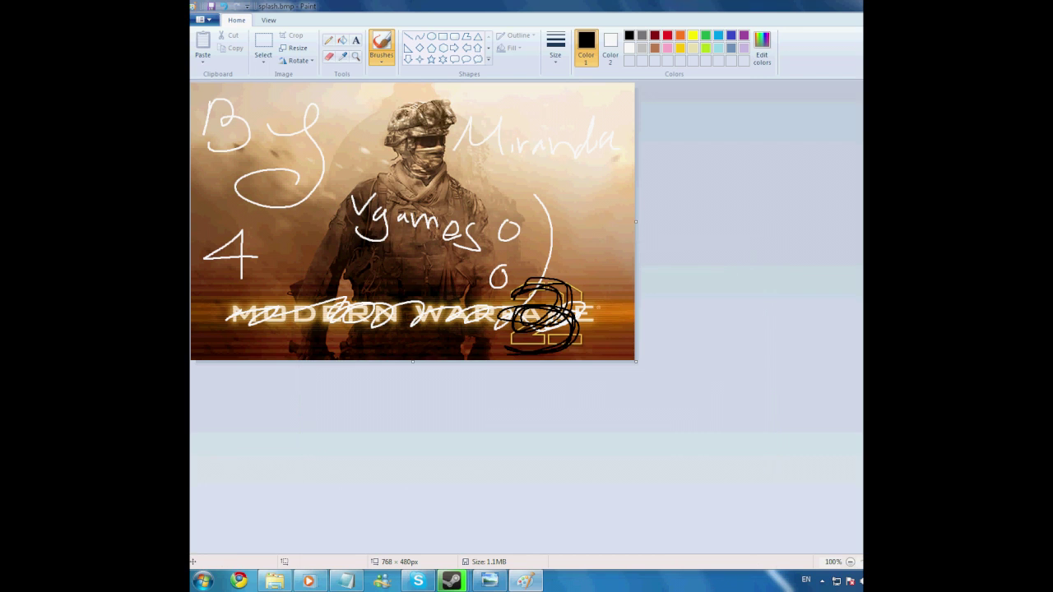
# Append "Ctrl+S." to the ninth note line, and save and close the edited splash.bmp in Paint.
pyautogui.hotkey('alt', 'Tab')
pyautogui.write('C')
pyautogui.hotkey('alt', 'shift')
pyautogui.write('trl+S.')
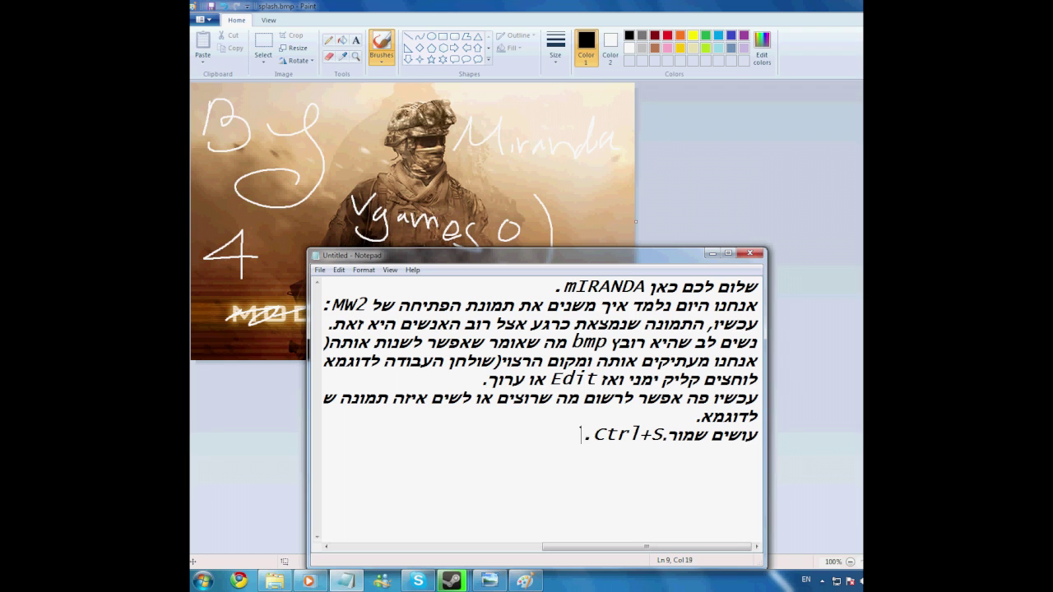
pyautogui.click(712, 253)
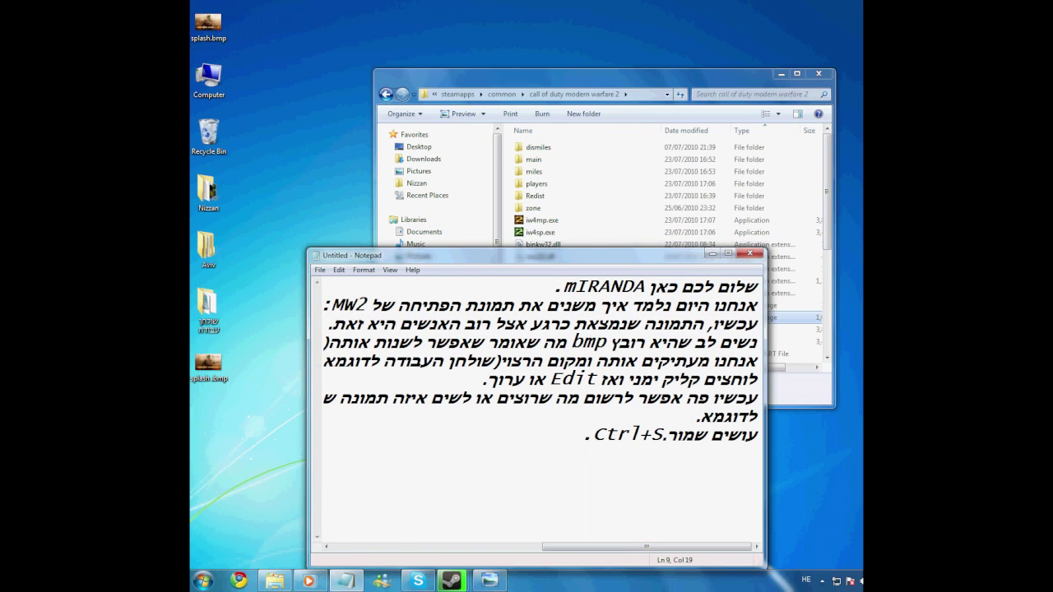
# Append "ויוצאים." to the ninth note line and add a tenth reading "עכשיו לוקחים את הקובץ הערוך ושים אותו בתקייה של המשחק.".
pyautogui.write('ויוצאים.')
pyautogui.press('Return')
pyautogui.write('עכשיו לוקחים')
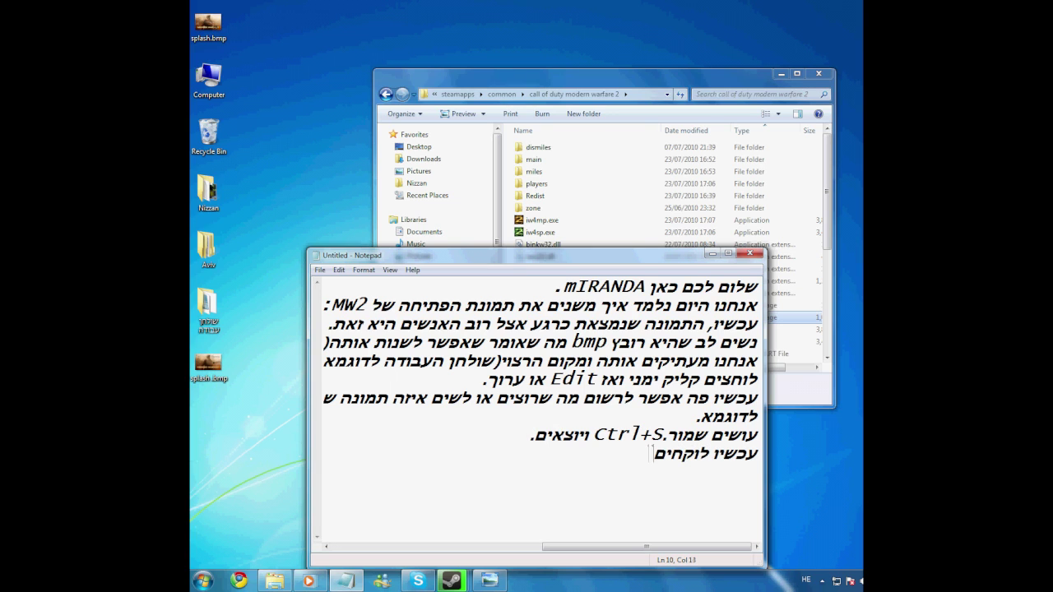
pyautogui.write(' את הקובץ הע')
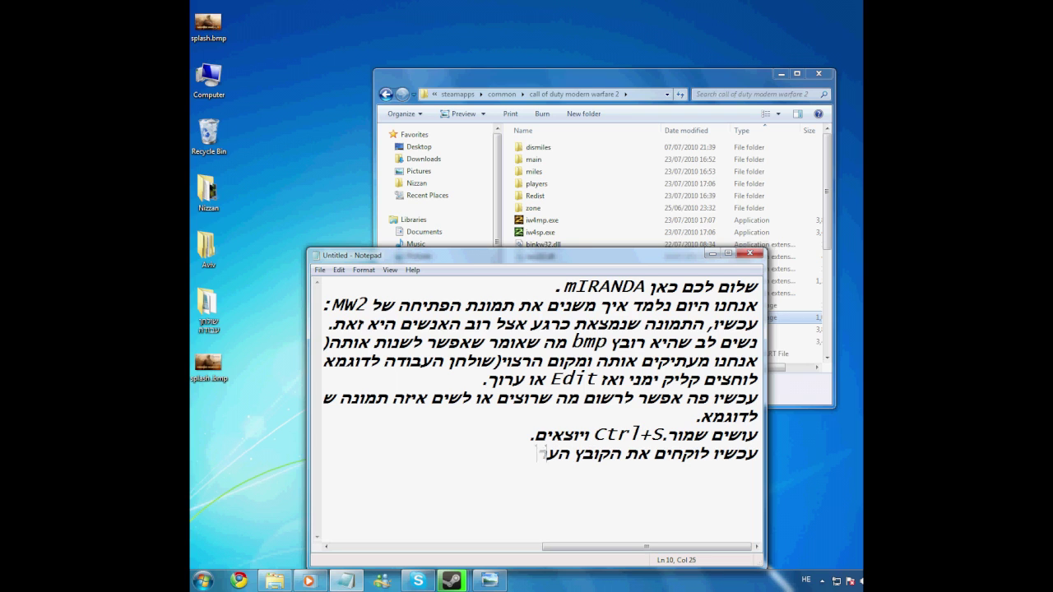
pyautogui.write('רוך ושים אותו')
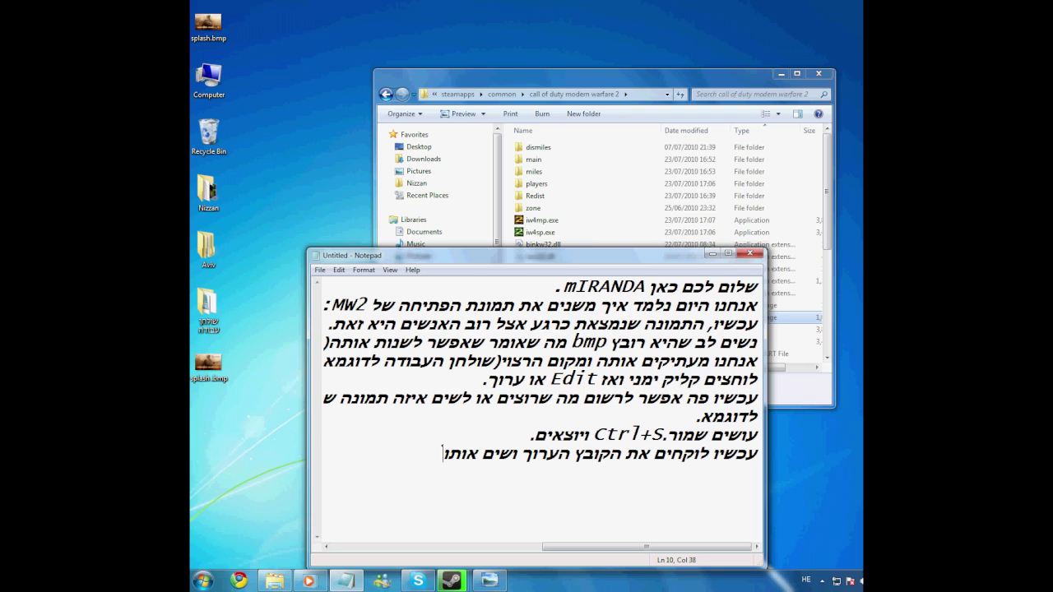
pyautogui.write(' בתקייה של המשחק.')
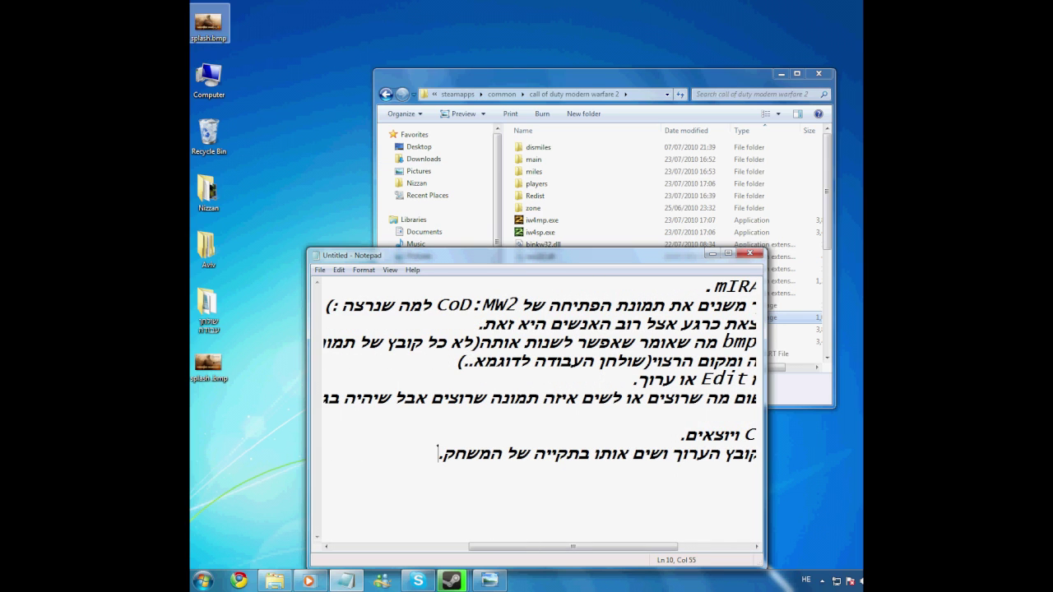
# Try to move the edited splash.bmp from the desktop into the call of duty modern warfare 2 folder.
pyautogui.click(209, 23)
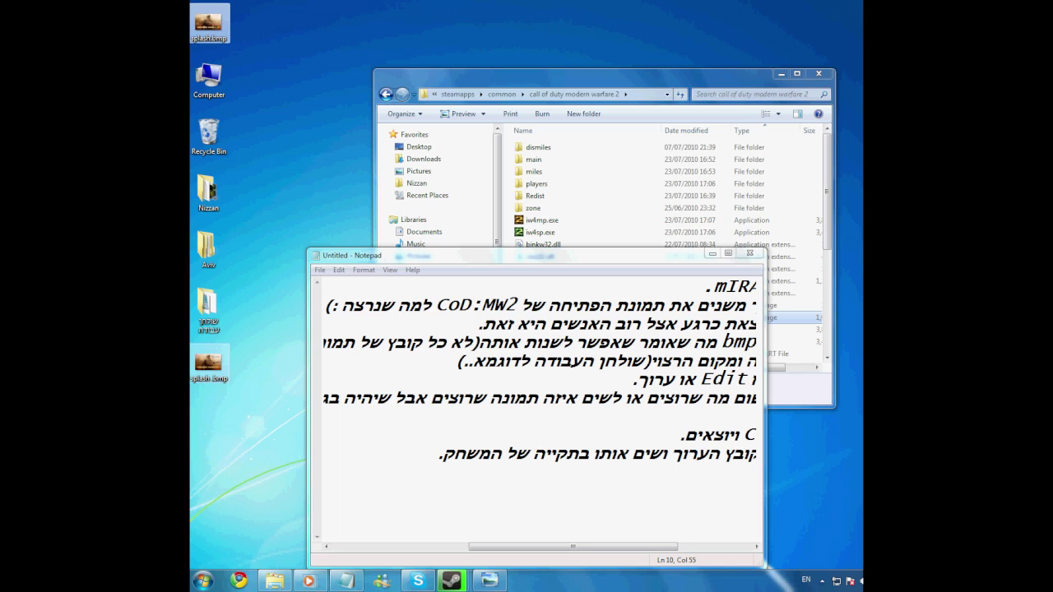
pyautogui.moveTo(209, 24); pyautogui.dragTo(504, 155)
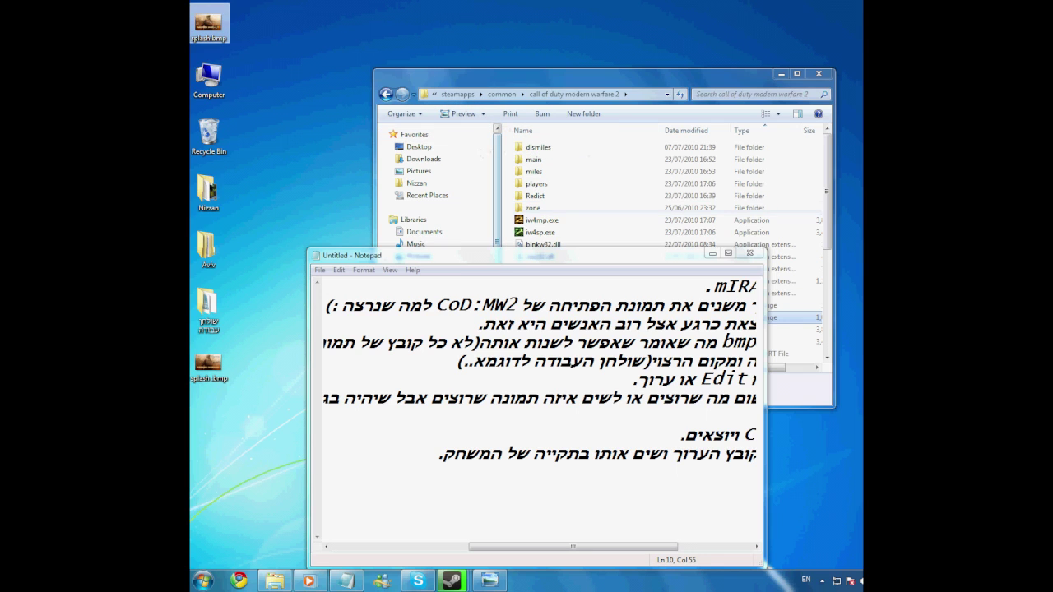
# Switch to Notepad and add an eleventh note line reading "לפני זה חשוב לגבה את הקובץ.".
pyautogui.hotkey('alt', 'Tab')
pyautogui.press('Return')
pyautogui.write('ל')
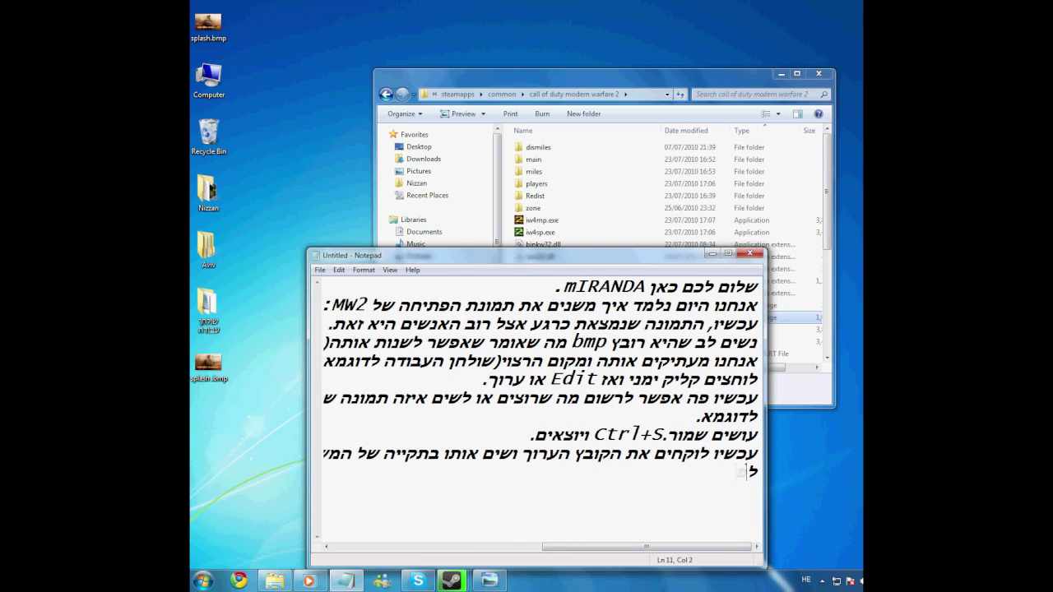
pyautogui.write('פני זה חשוב לגב')
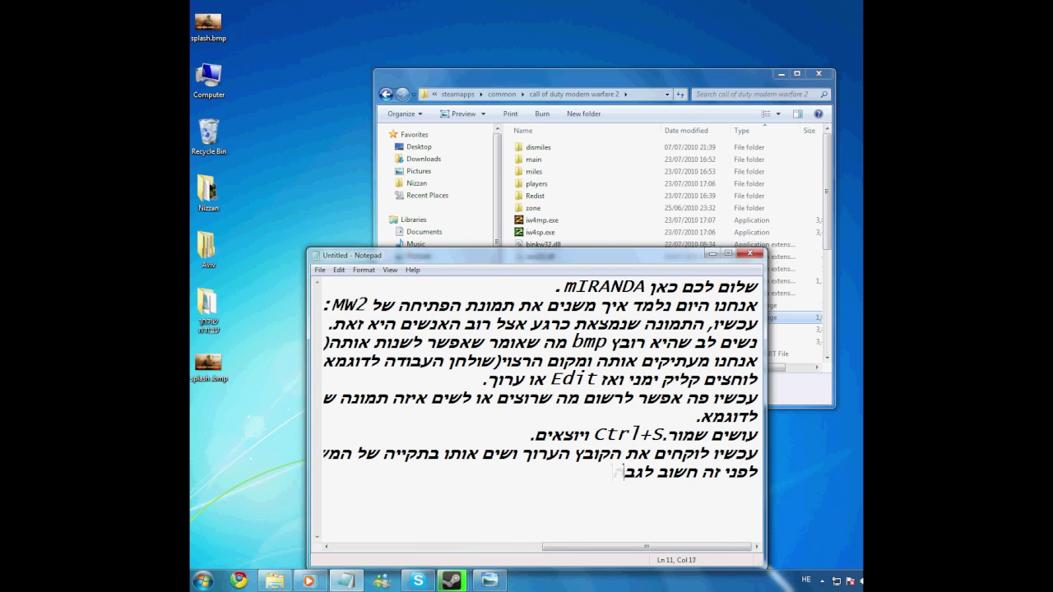
pyautogui.write('ה את הגוב')
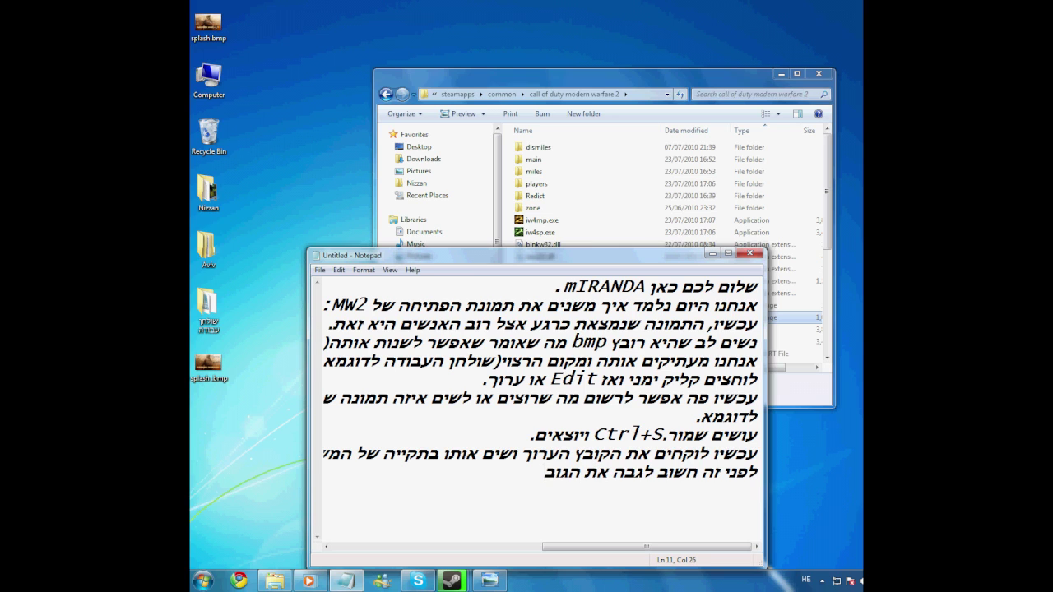
pyautogui.write('ץ')
pyautogui.press('BackSpace')
pyautogui.press('BackSpace')
pyautogui.press('BackSpace')
pyautogui.press('BackSpace')
pyautogui.write('קובץ')
# Move the original splash.bmp from the call of duty modern warfare 2 folder to the desktop, keeping both files.
pyautogui.hotkey('alt', 'Tab')
pyautogui.press('F2')
pyautogui.press('Return')
pyautogui.moveTo(539, 318); pyautogui.dragTo(262, 422)
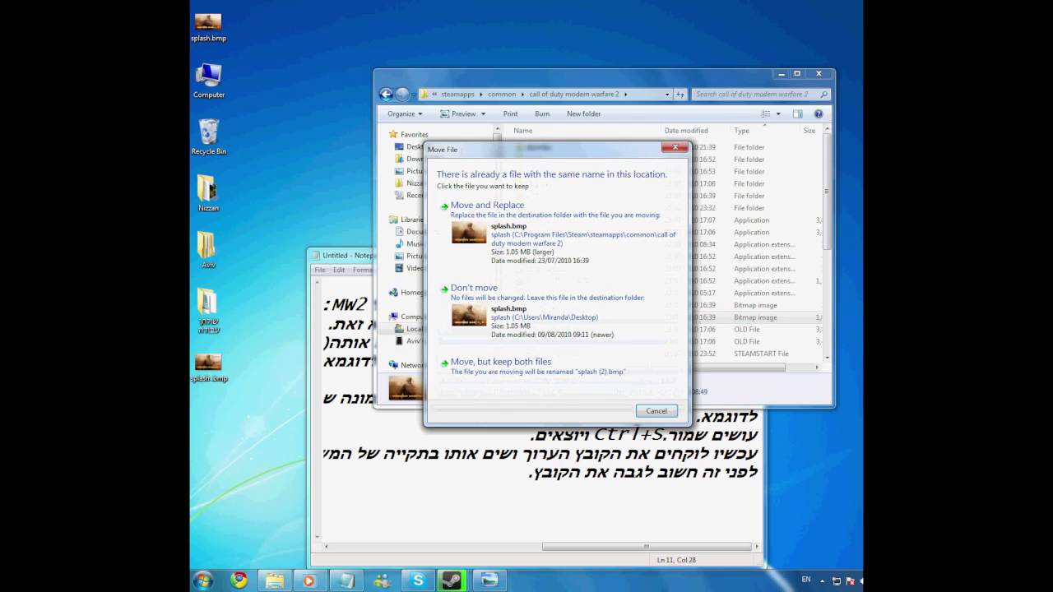
pyautogui.click(494, 355)
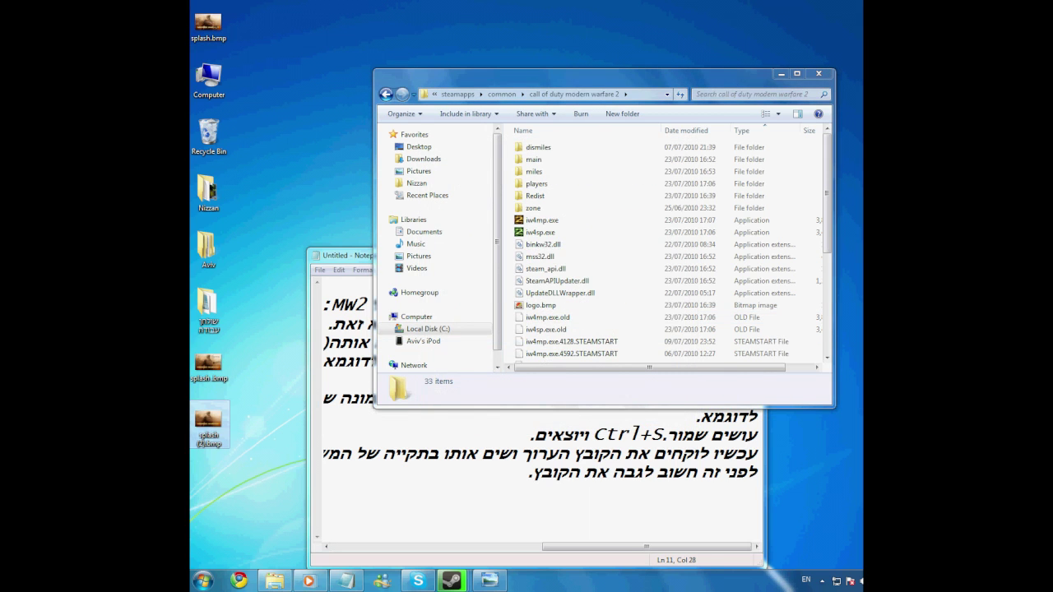
# Add a twelfth note line reading "זה הגיבוי ---->" and reposition the Notepad window nearer the backup file's desktop icon.
pyautogui.hotkey('alt', 'Tab')
pyautogui.press('Return')
pyautogui.write('זה הגיבוי ---->')
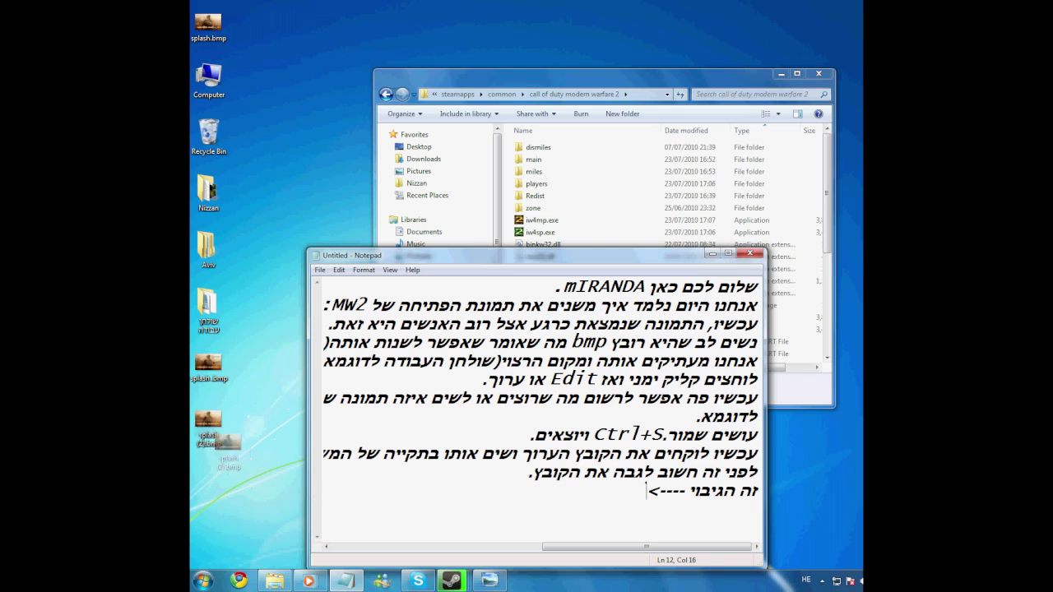
pyautogui.click(208, 423)
pyautogui.moveTo(371, 255); pyautogui.dragTo(308, 186)
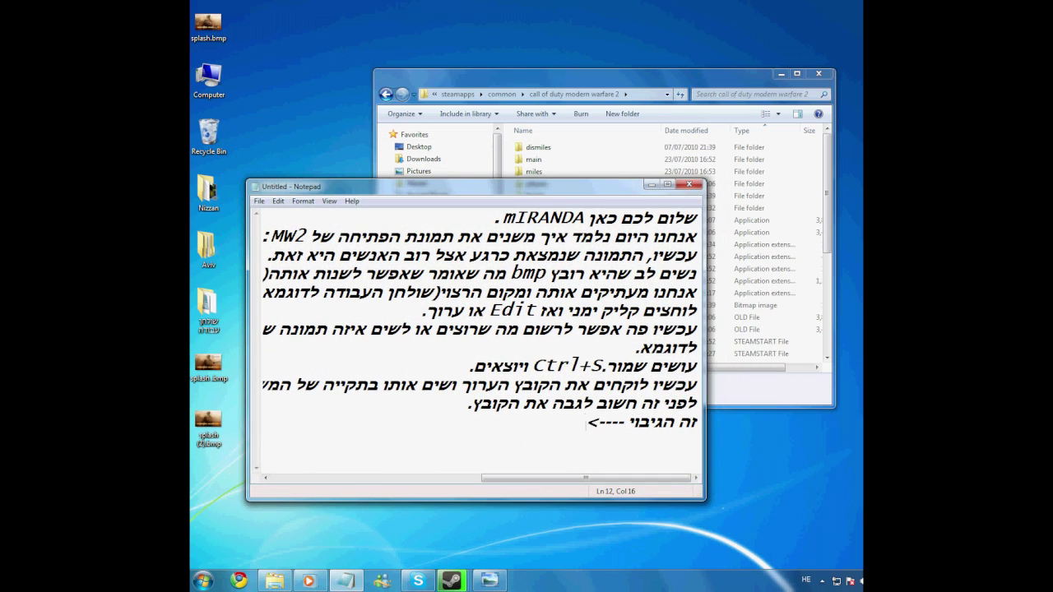
pyautogui.write('-----------------------------------------------------')
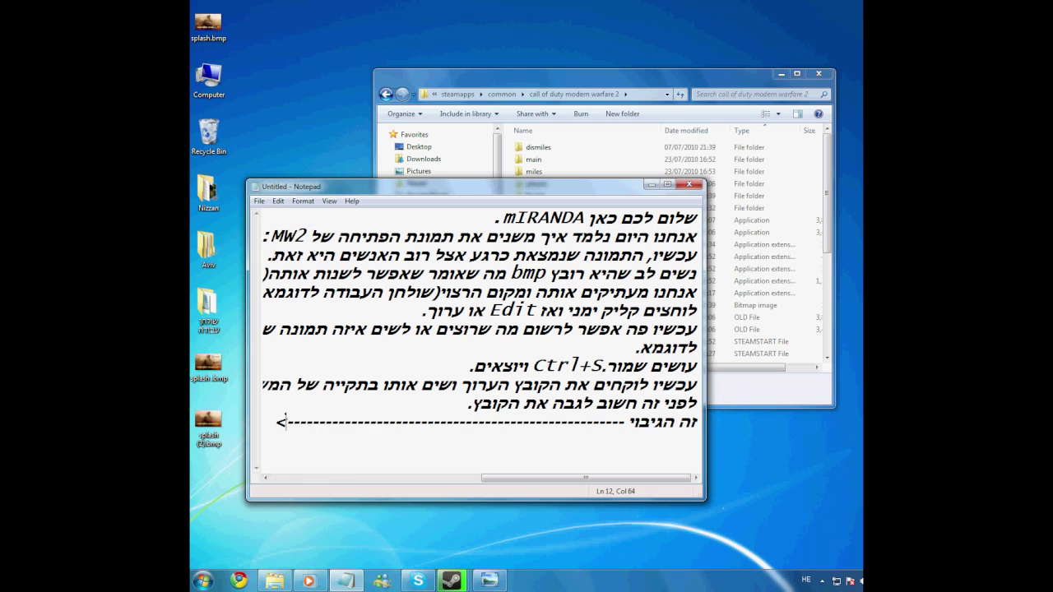
pyautogui.press('BackSpace')
pyautogui.press('BackSpace')
pyautogui.press('BackSpace')
pyautogui.press('BackSpace')
pyautogui.press('BackSpace')
pyautogui.press('BackSpace')
pyautogui.press('BackSpace')
pyautogui.press('BackSpace')
pyautogui.press('BackSpace')
pyautogui.press('BackSpace')
pyautogui.press('BackSpace')
pyautogui.press('BackSpace')
pyautogui.press('BackSpace')
pyautogui.press('BackSpace')
pyautogui.press('BackSpace')
pyautogui.press('BackSpace')
pyautogui.press('BackSpace')
pyautogui.press('BackSpace')
pyautogui.press('BackSpace')
pyautogui.press('BackSpace')
pyautogui.press('BackSpace')
pyautogui.press('BackSpace')
pyautogui.press('BackSpace')
pyautogui.press('BackSpace')
pyautogui.press('BackSpace')
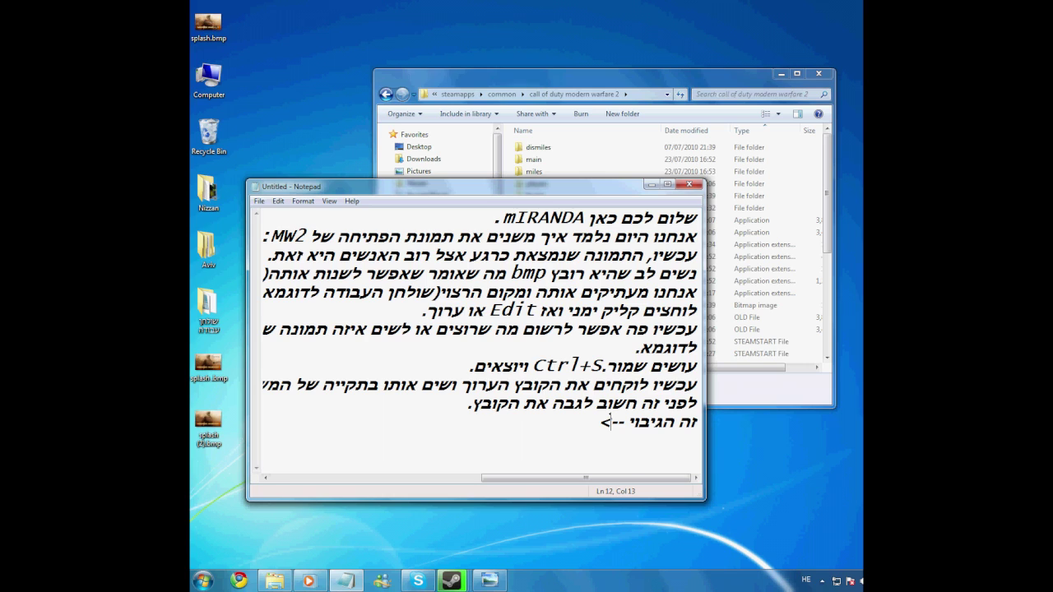
# Replace the arrow ending the twelfth note line with two periods.
pyautogui.press('Return')
pyautogui.press('BackSpace')
pyautogui.press('Delete')
pyautogui.press('BackSpace')
pyautogui.press('BackSpace')
pyautogui.press('BackSpace')
pyautogui.write('..')
# Add a thirteenth note line reading "עכשיו לוקחים את הקובץ הערוך ושים אותץו בתיקייה.".
pyautogui.write('עכשיו לו')
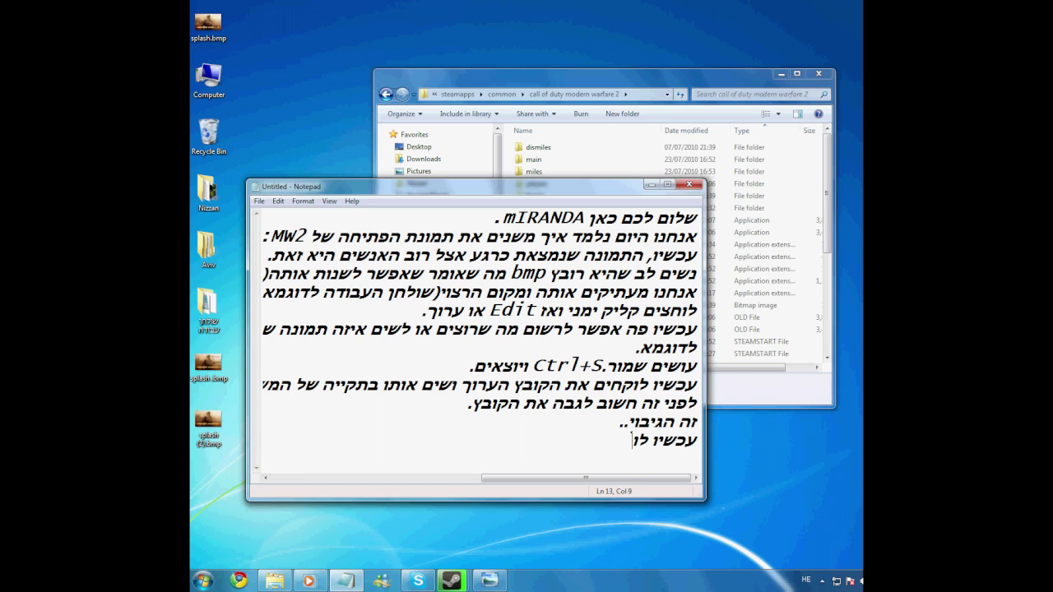
pyautogui.write('קחים את ')
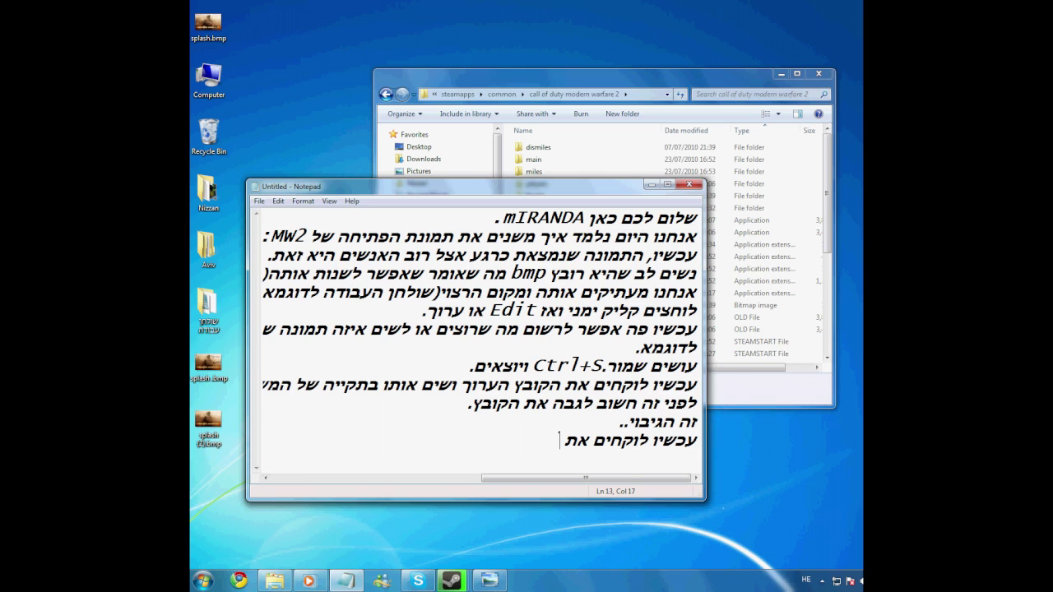
pyautogui.write('הקובץ הערוך ')
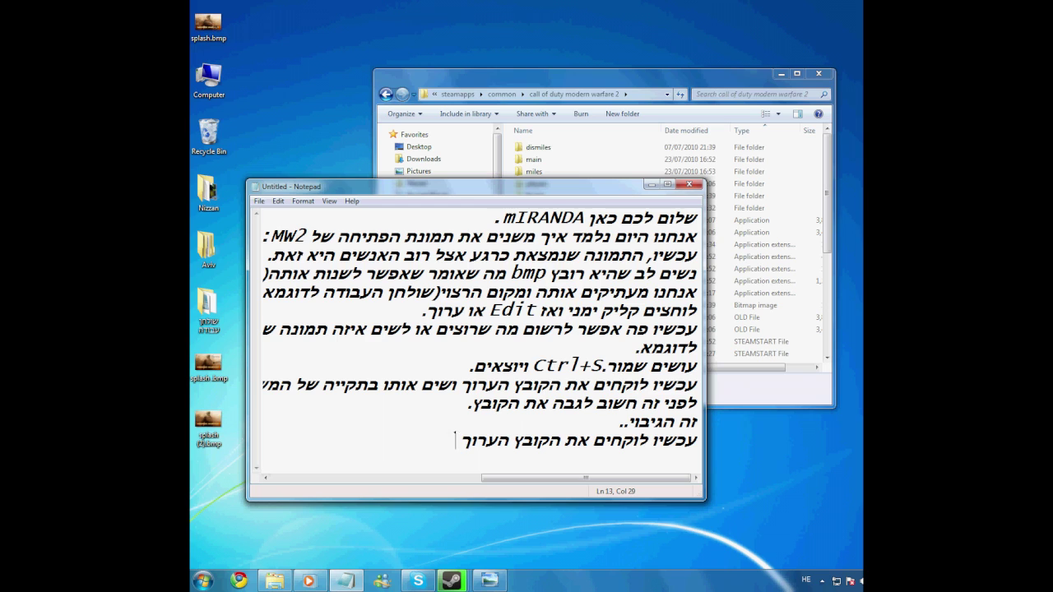
pyautogui.write('ושים אותו בתיקייה')
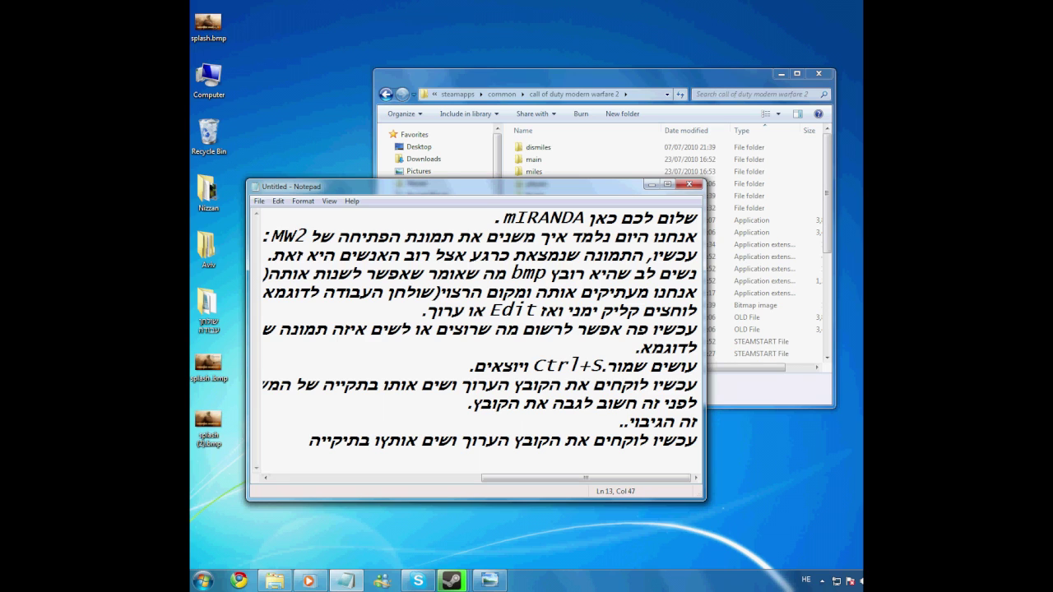
pyautogui.write('.')
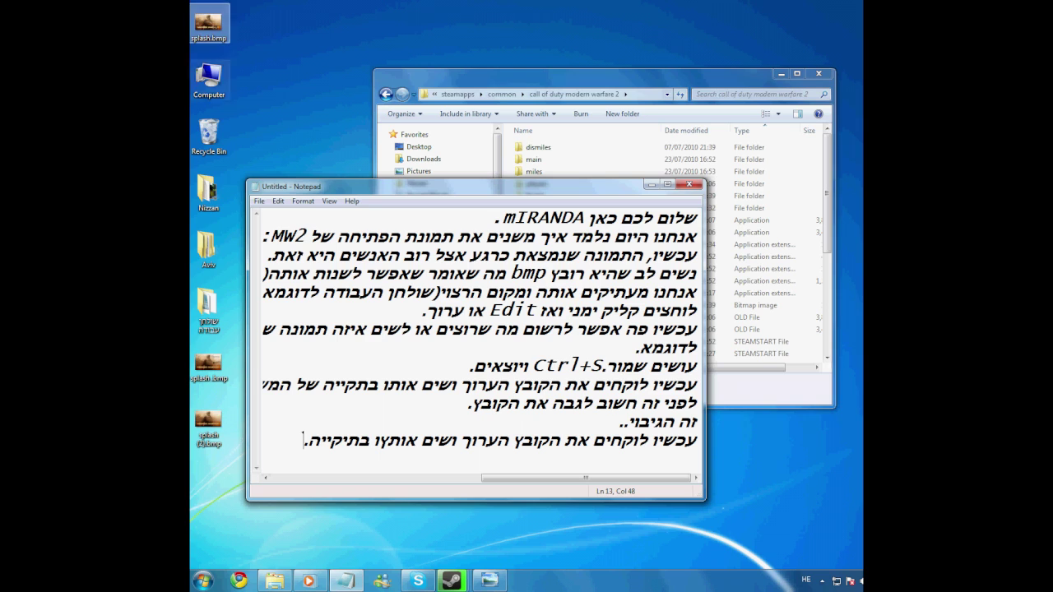
# Add a fourteenth note line reading "הקובץ חייב להיות בשם:splash.bmp." and start a new line below it.
pyautogui.press('Return')
pyautogui.write('הקובץ ל')
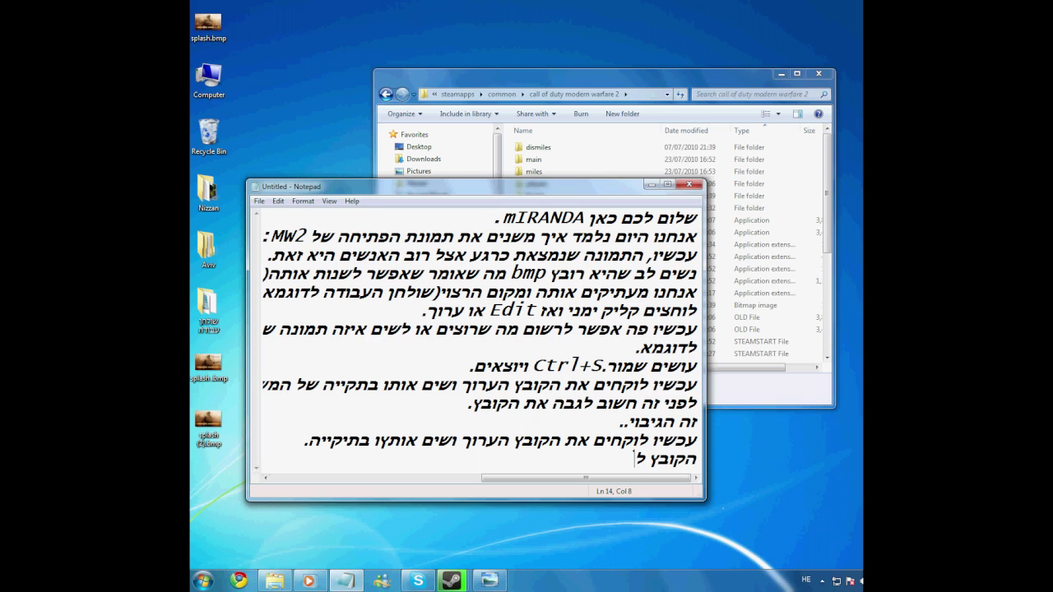
pyautogui.press('BackSpace')
pyautogui.write('חייב להיות בשם:')
pyautogui.hotkey('alt', 'shift')
pyautogui.write('splash')
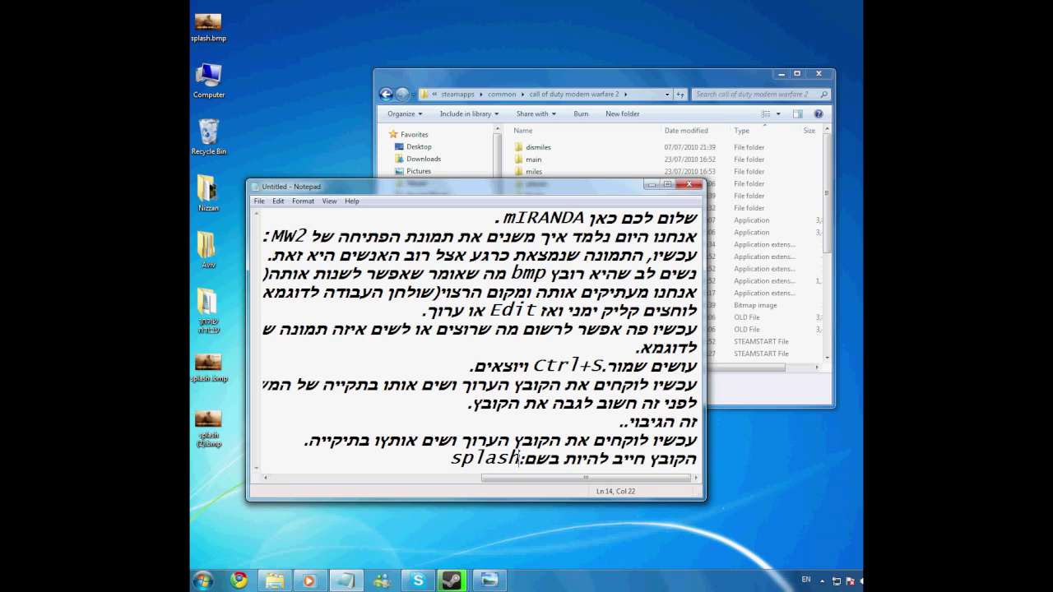
pyautogui.write('.bmp')
pyautogui.hotkey('alt', 'shift')
pyautogui.write('.')
pyautogui.press('Return')
# Move the edited splash.bmp from the desktop into the call of duty modern warfare 2 folder, and add the note line "נכנסים למשחק.".
pyautogui.moveTo(208, 23); pyautogui.dragTo(642, 380)
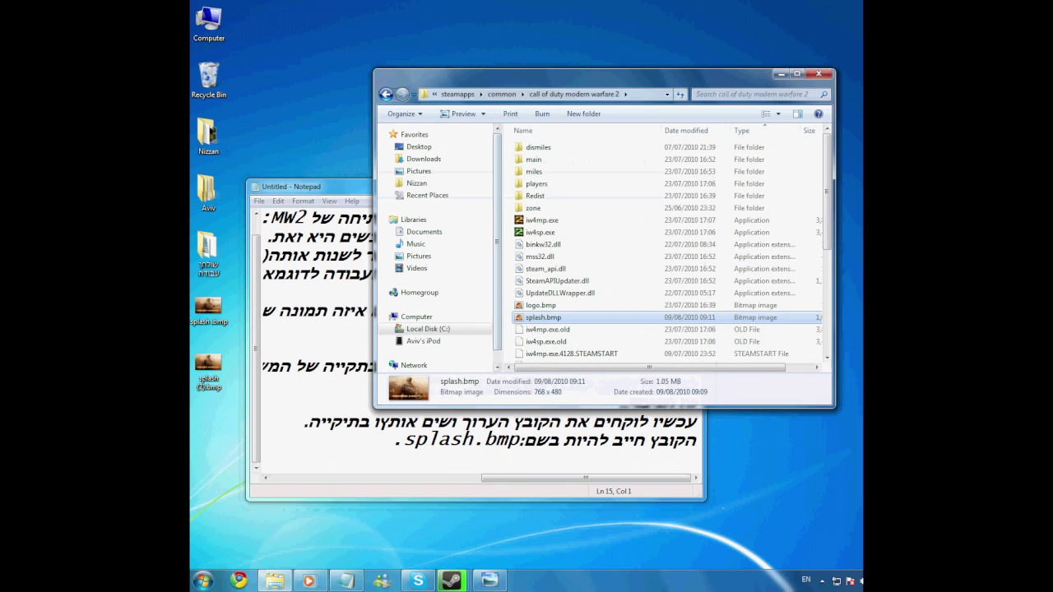
pyautogui.click(695, 455)
pyautogui.write('נכנסים למשחק.')
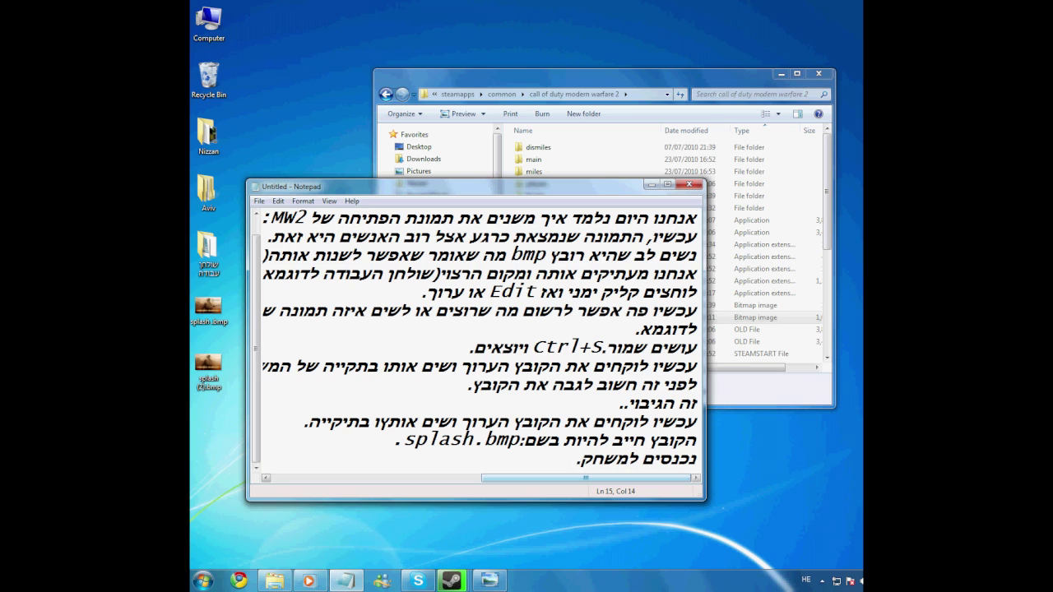
pyautogui.hotkey('alt', 'shift')
pyautogui.write('.')
# Launch Call of Duty: Modern Warfare 2 - Multiplayer through Steam.
pyautogui.rightClick(812, 503)
pyautogui.rightClick(812, 503)
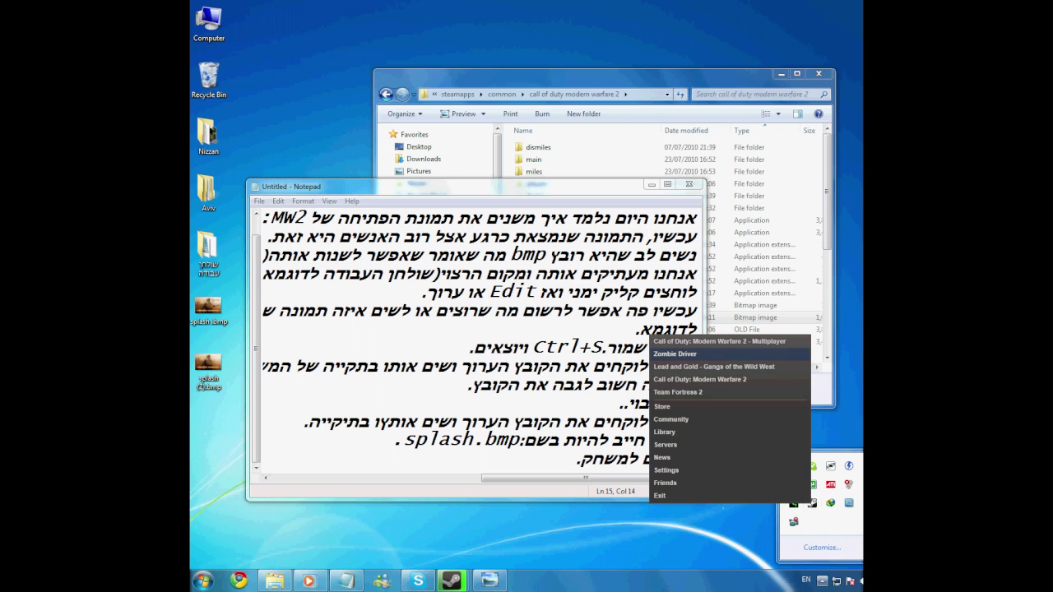
pyautogui.click(718, 341)
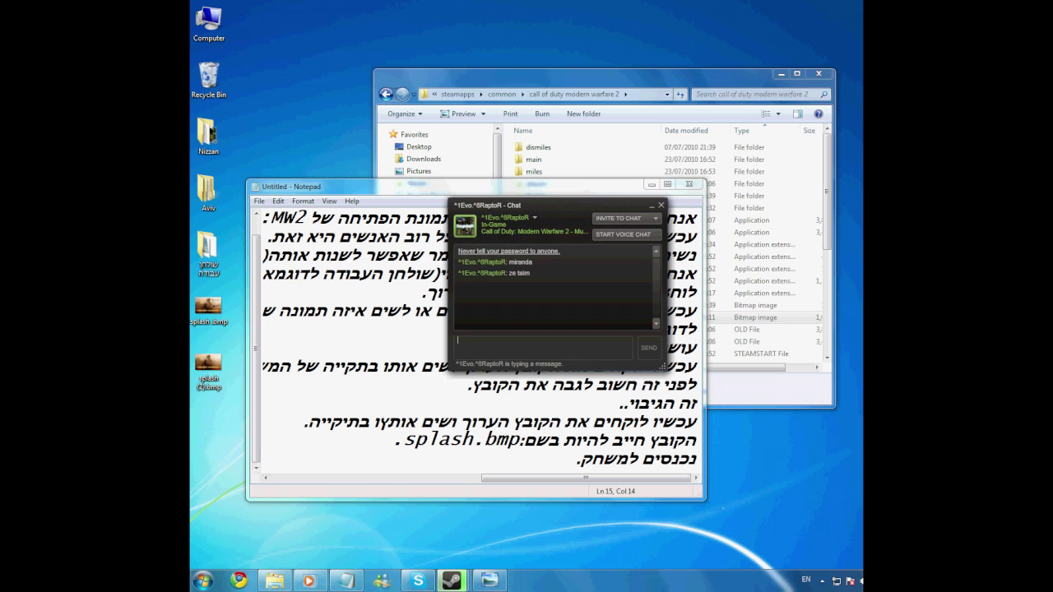
# Send the reply "רגע אני עסוק" in the open Steam chat.
pyautogui.hotkey('alt', 'shift')
pyautogui.write('רגע אני עסו')
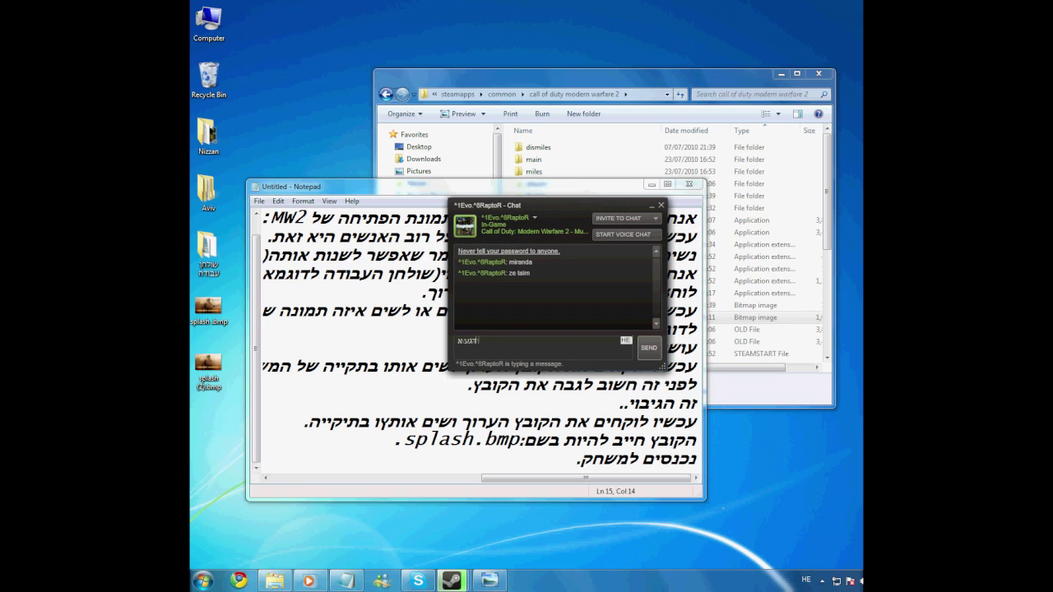
pyautogui.write('ק')
pyautogui.press('Return')
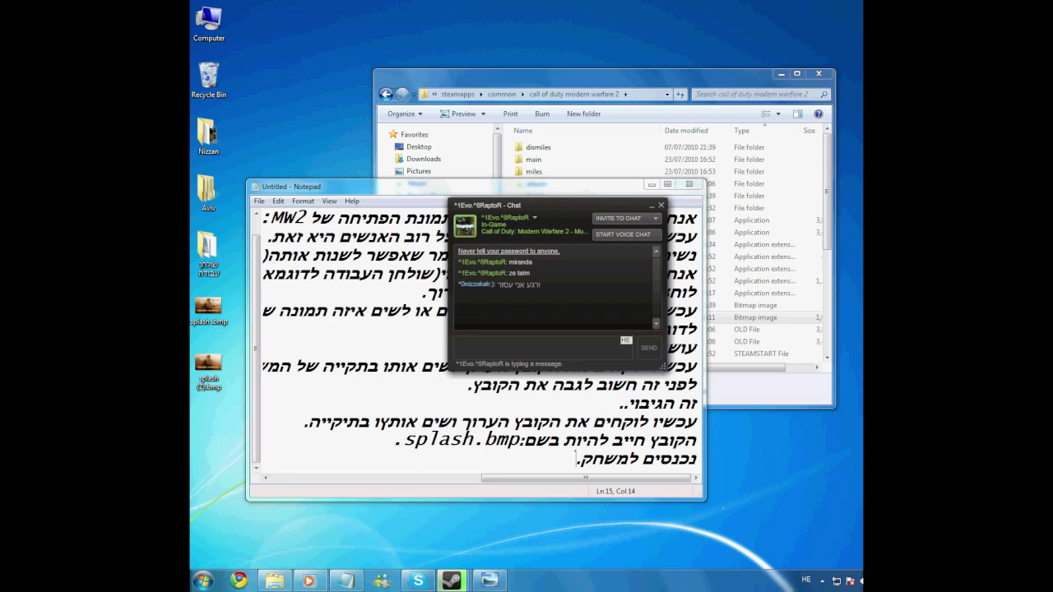
# Switch back to Notepad and begin a sixteenth note line with "והופה בהתחלה הופיעה התמונה".
pyautogui.hotkey('alt', 'Tab')
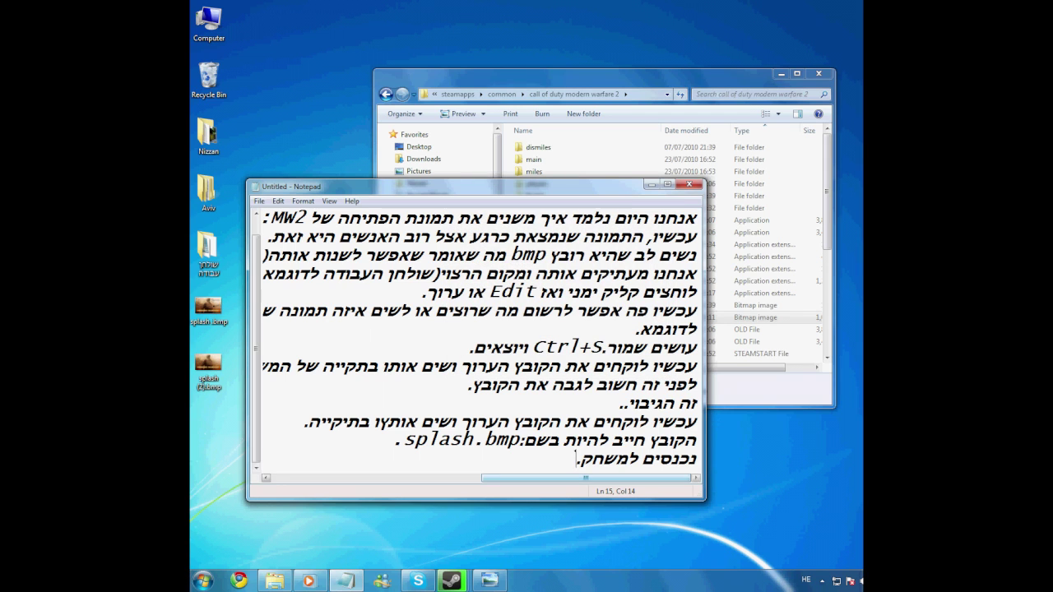
pyautogui.press('Return')
pyautogui.write('והופה בהתחלה הופיעה התמונה')
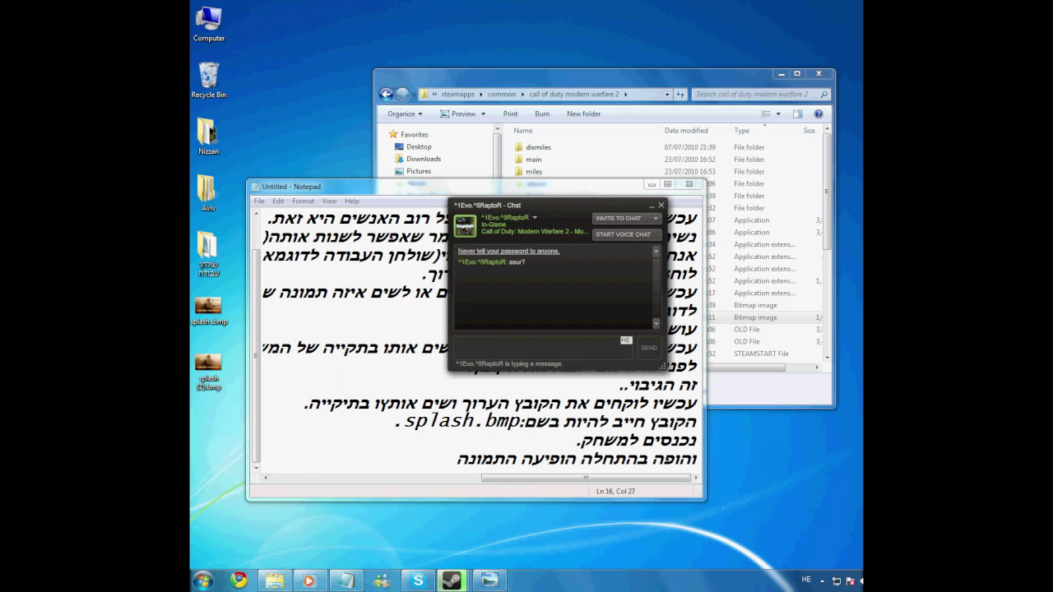
# Answer "חכה" in the Steam chat, and complete the sixteenth note line in Notepad with "ששינינו לפני זה :)".
pyautogui.write('חכה')
pyautogui.hotkey('alt', 'Tab')
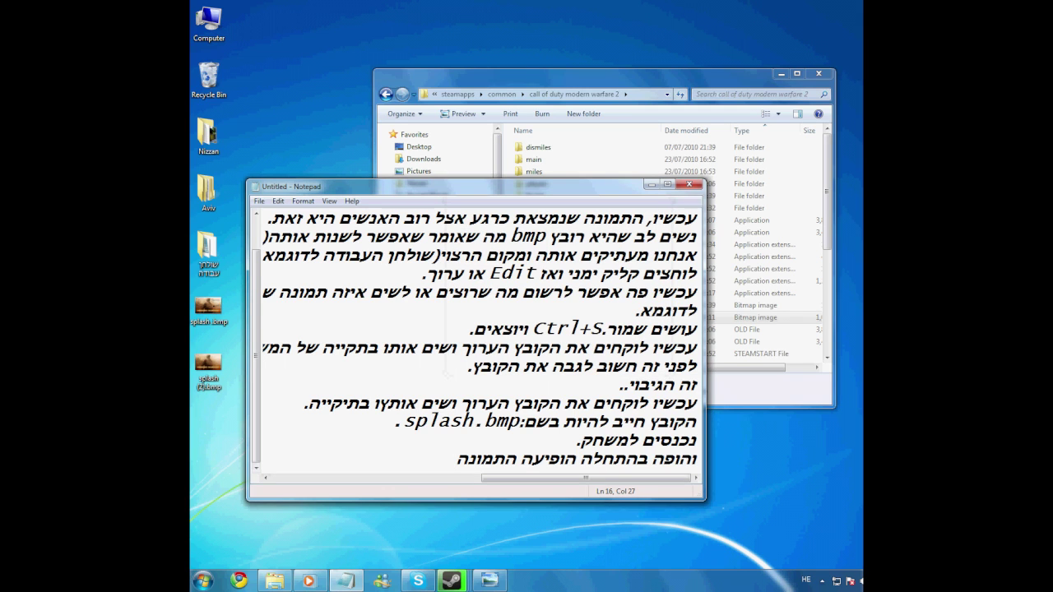
pyautogui.write('ששינינו')
pyautogui.press('BackSpace')
pyautogui.press('BackSpace')
pyautogui.write('ו')
pyautogui.press('BackSpace')
pyautogui.write('נו לפני זה :)')
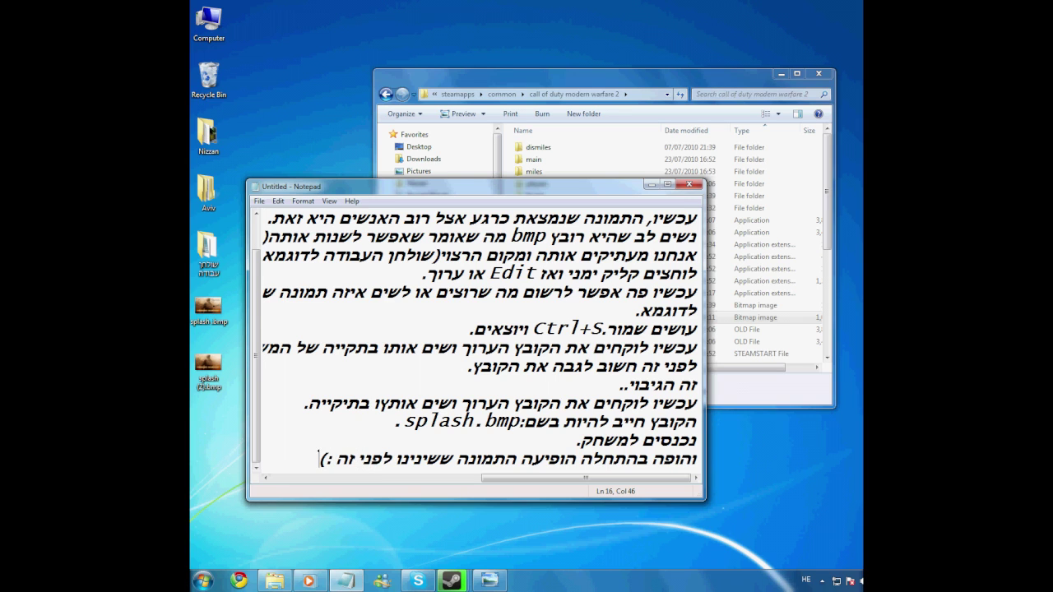
# Add a seventeenth note line reading "עד כאן" followed by the author's nickname and a period.
pyautogui.press('Return')
pyautogui.write('עד כ')
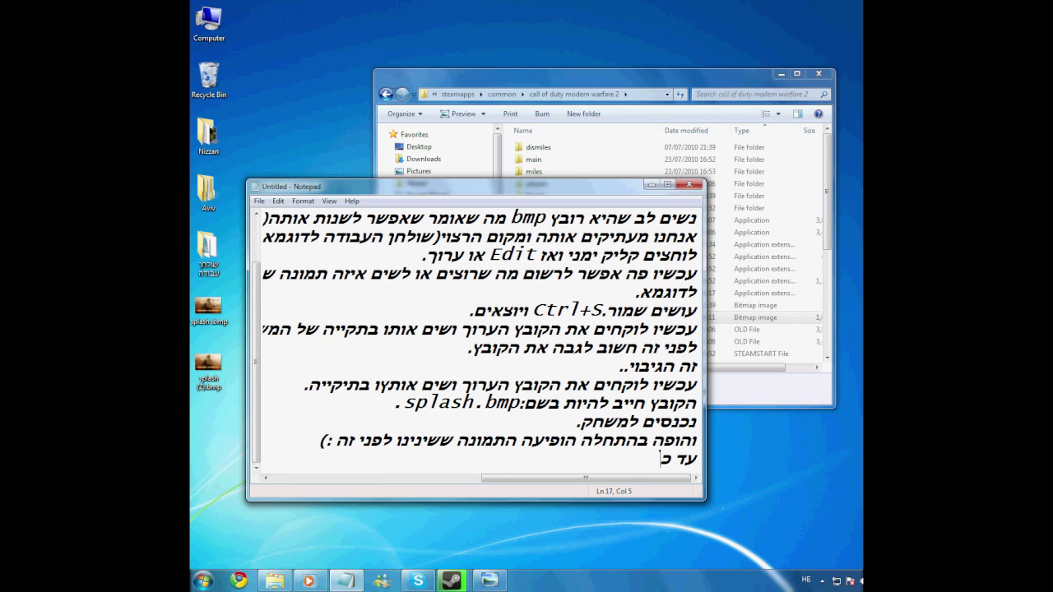
pyautogui.write('אן')
pyautogui.hotkey('alt', 'shift')
pyautogui.write('mIRANDA')
pyautogui.hotkey('alt', 'shift')
pyautogui.write('.')
# Add a closing eighteenth note line reading "יום קסום :)".
pyautogui.press('Return')
pyautogui.write('יום ק')
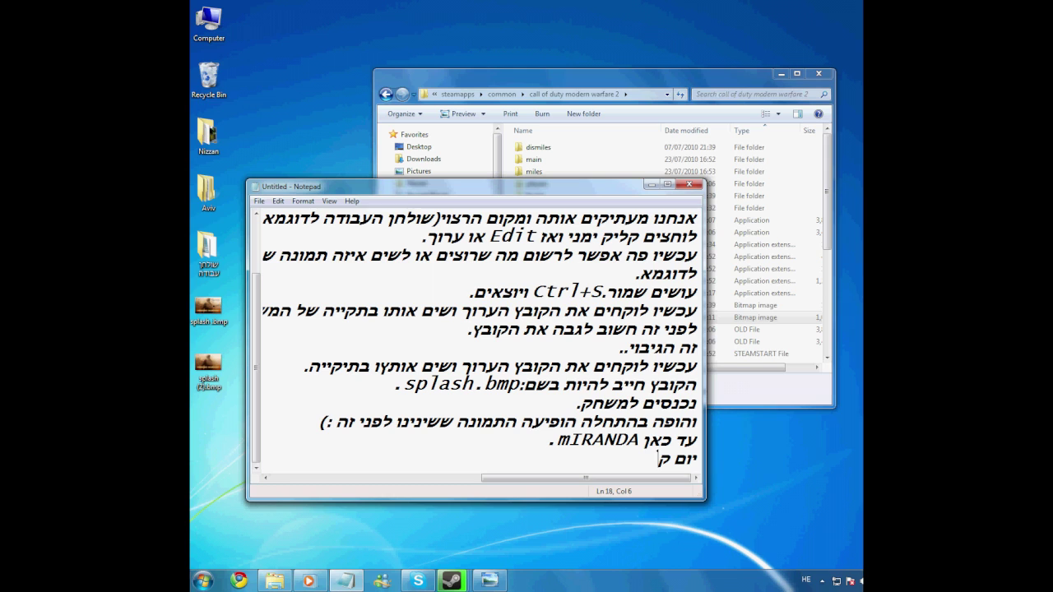
pyautogui.write('סום :)')
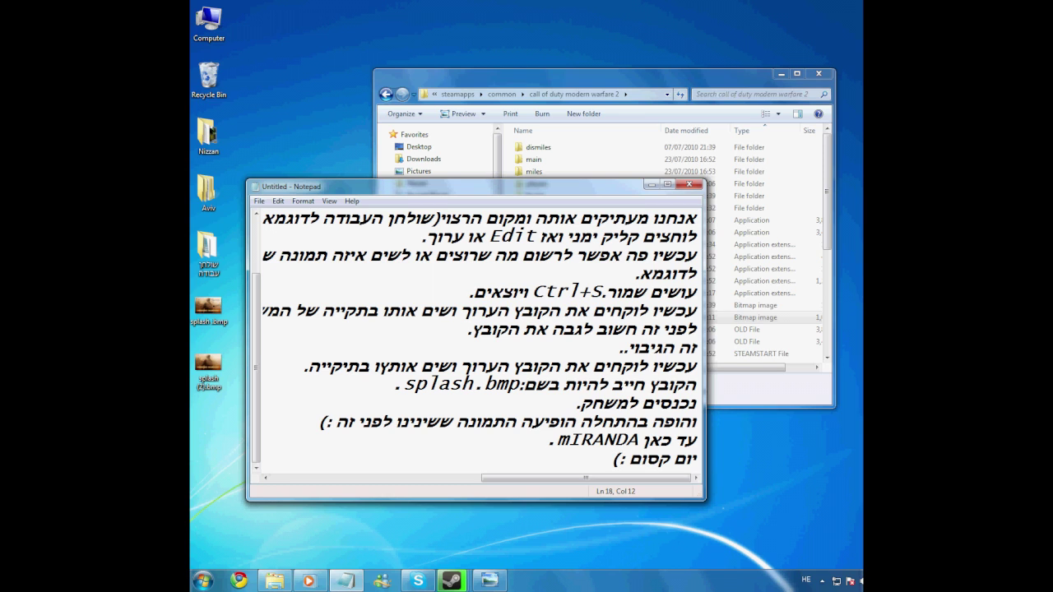